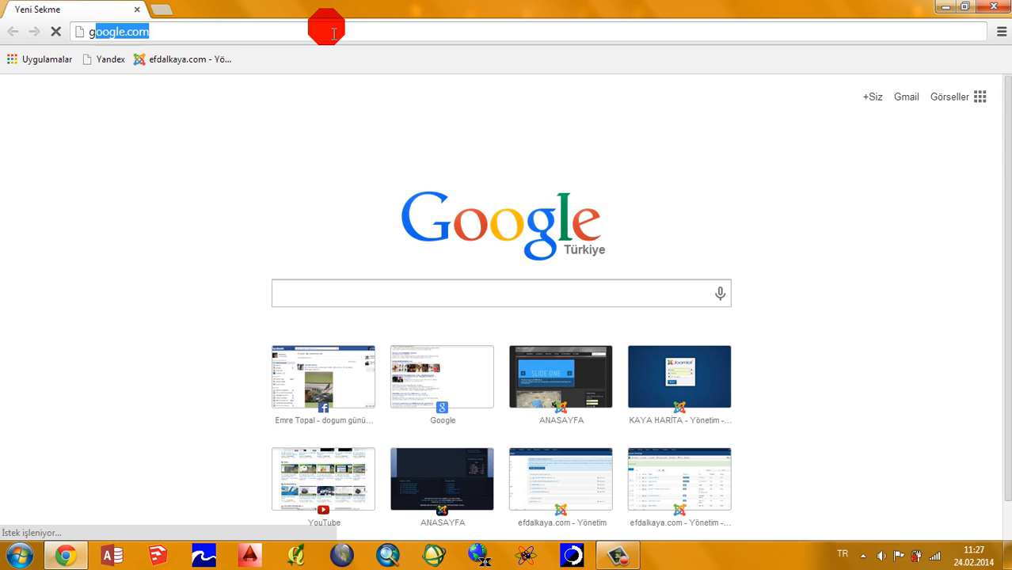
Step: Open google.com and search the web for "landsat indir"
{"action": "key", "text": "Return"}
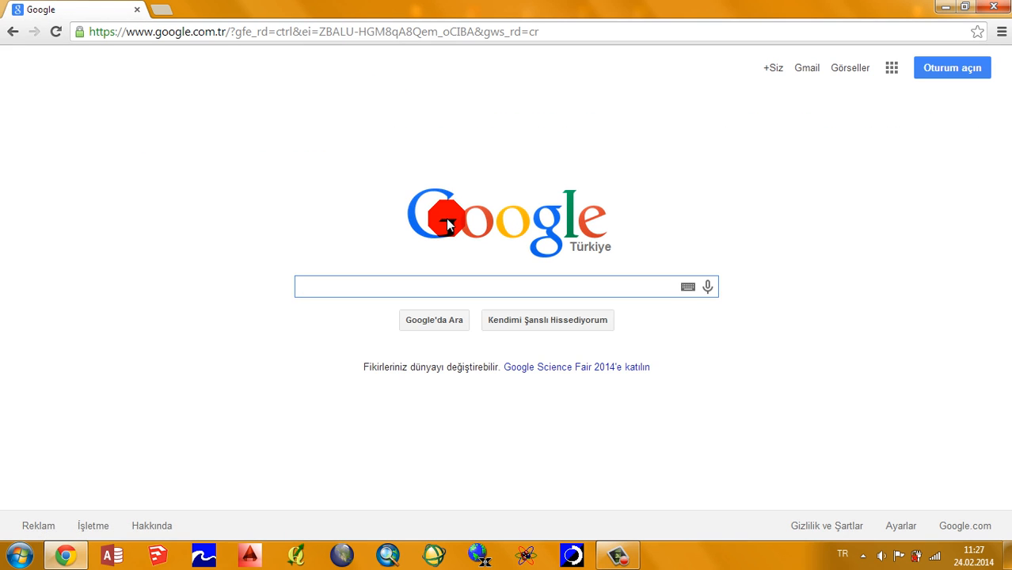
{"action": "type", "text": "landsat"}
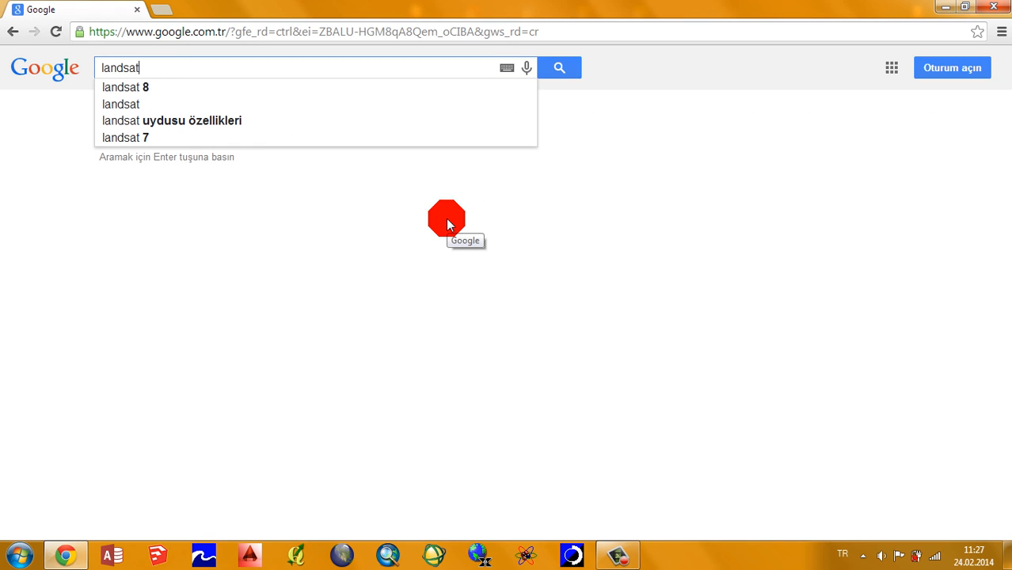
{"action": "type", "text": " infr"}
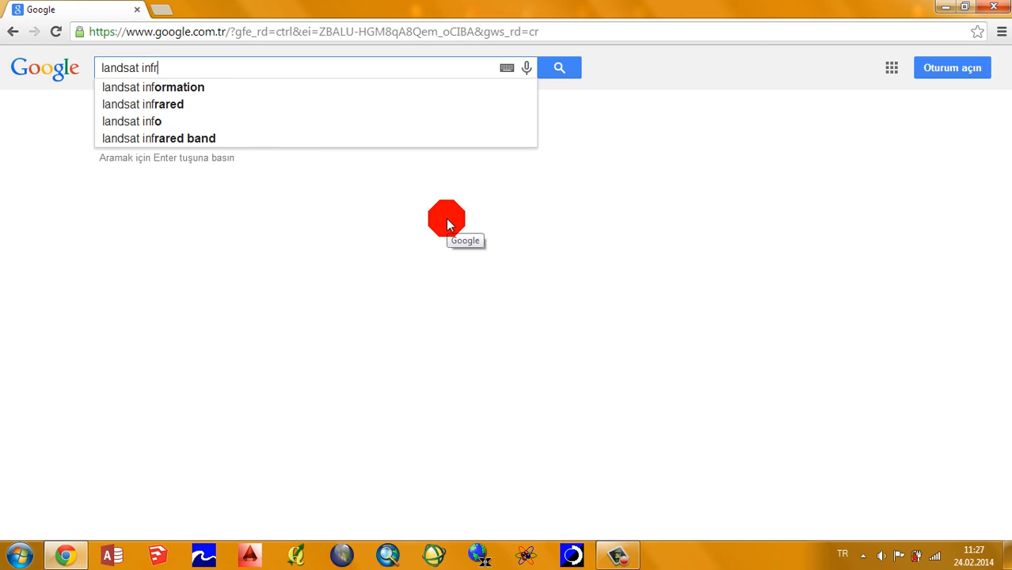
{"action": "key", "text": "BackSpace"}
{"action": "key", "text": "BackSpace"}
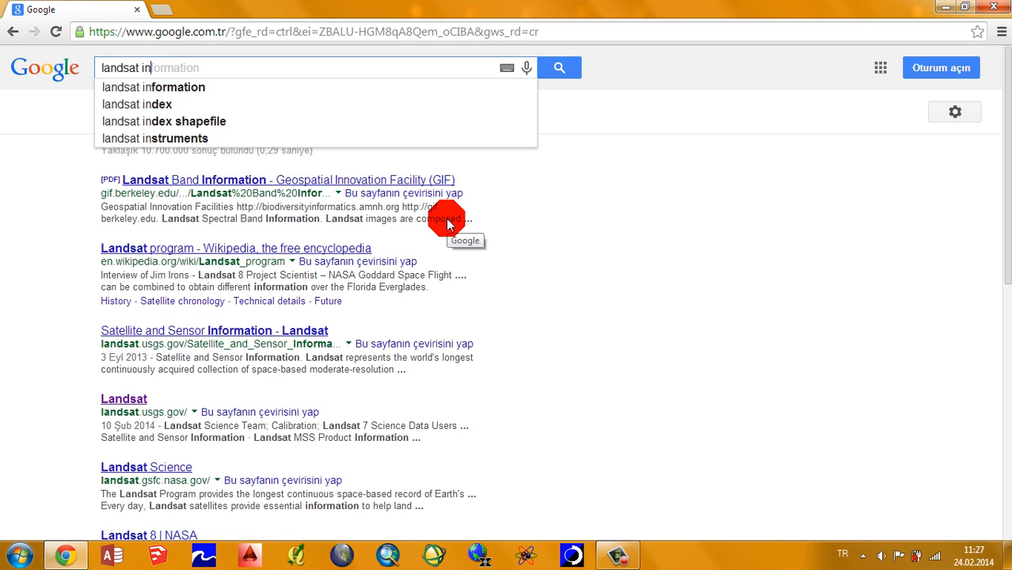
{"action": "type", "text": "dir"}
{"action": "key", "text": "Return"}
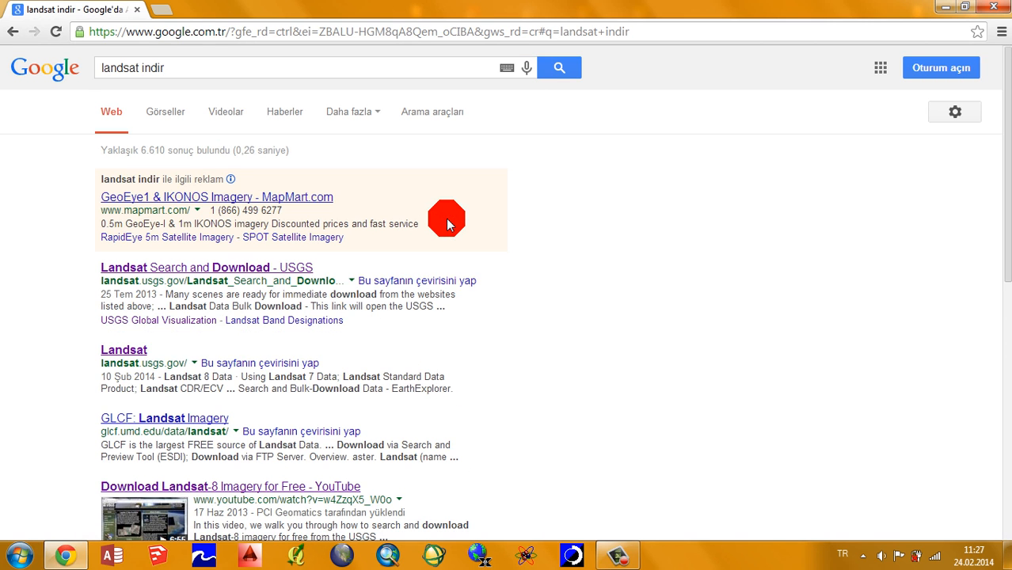
Step: Open the USGS Landsat Search and Download result, dismiss the translation notices, and follow its EarthExplorer link
{"action": "left_click", "coordinate": [127, 296]}
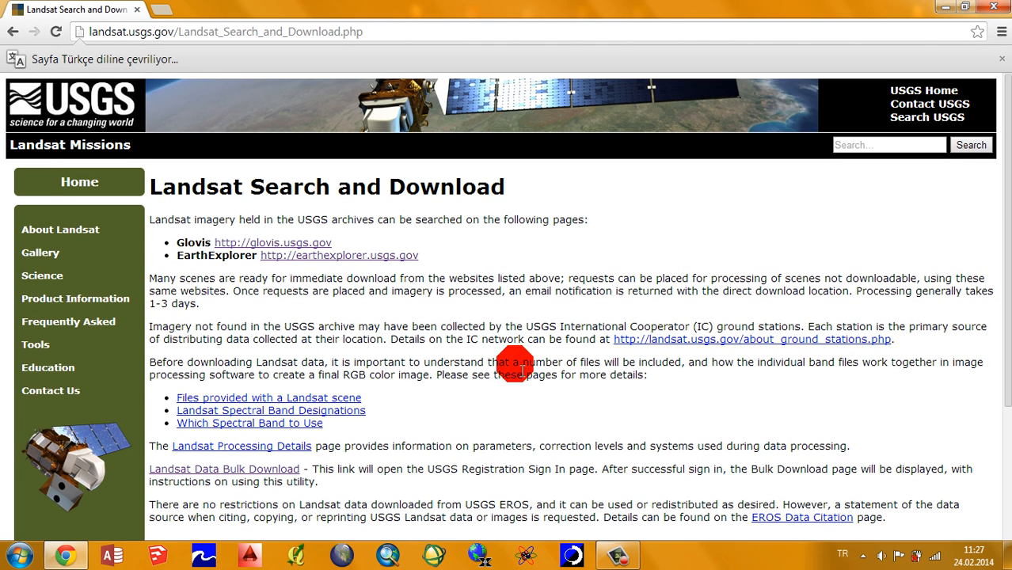
{"action": "left_click", "coordinate": [1002, 59]}
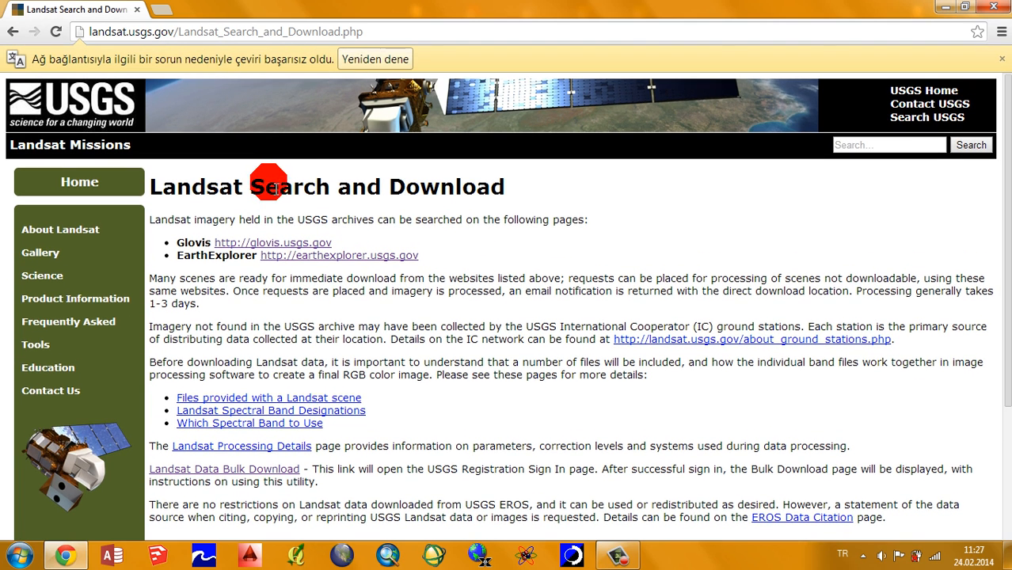
{"action": "left_click", "coordinate": [1002, 59]}
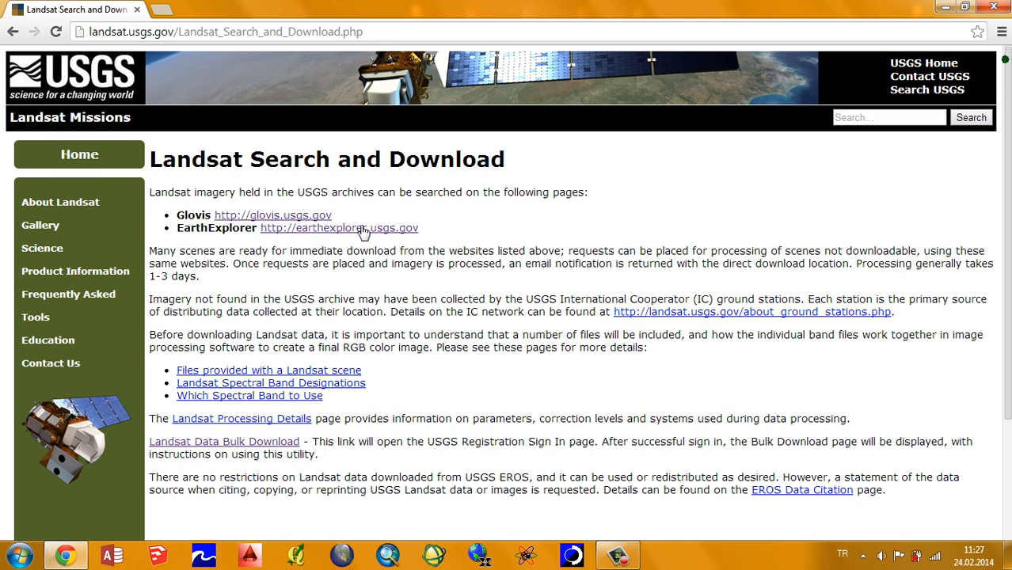
{"action": "left_click", "coordinate": [361, 229]}
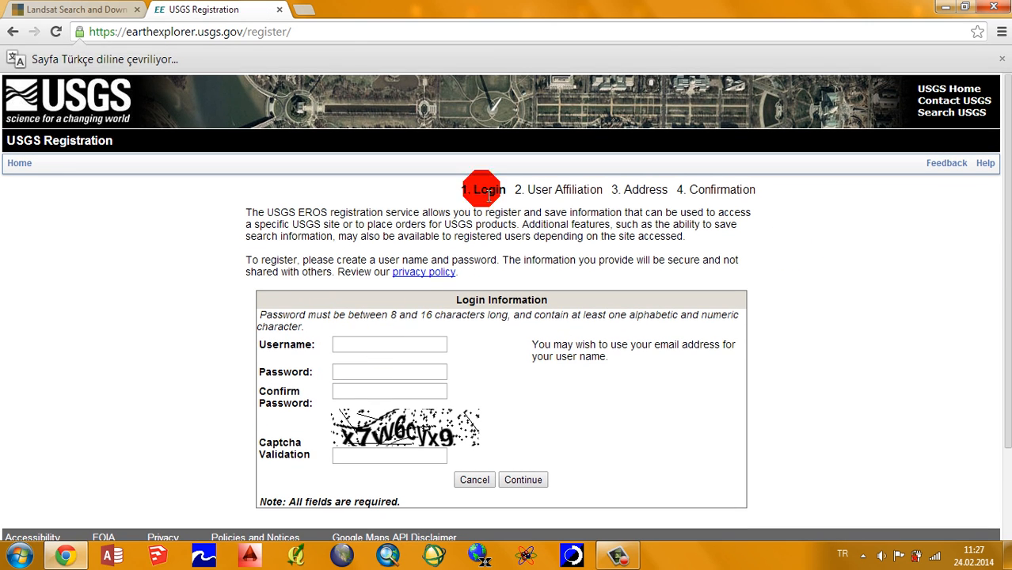
Step: Look over the four stages on the USGS registration page, dismissing the translation notices, and return to EarthExplorer
{"action": "left_click", "coordinate": [1004, 61]}
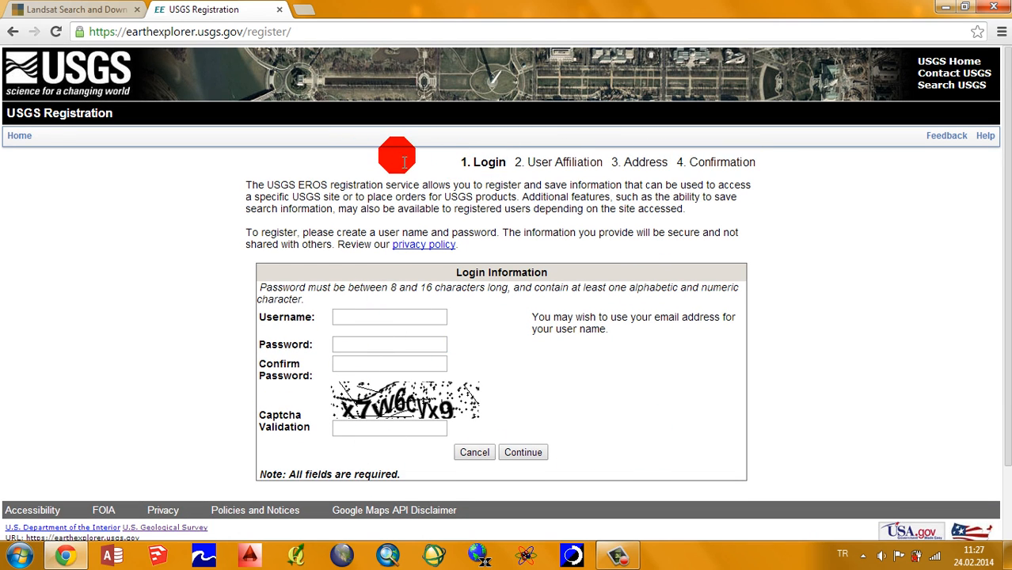
{"action": "triple_click", "coordinate": [466, 163]}
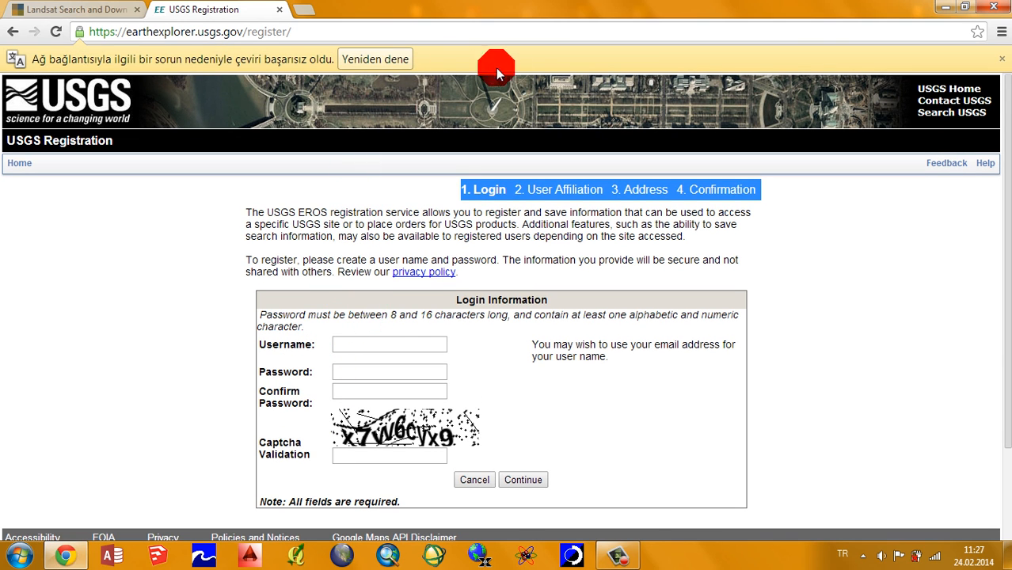
{"action": "left_click", "coordinate": [1001, 61]}
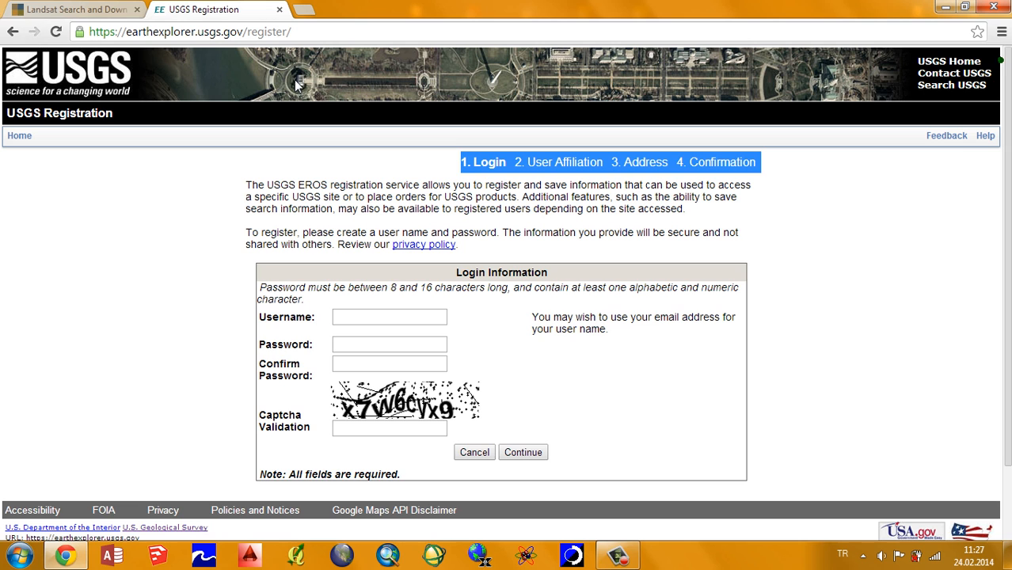
{"action": "left_click", "coordinate": [15, 32]}
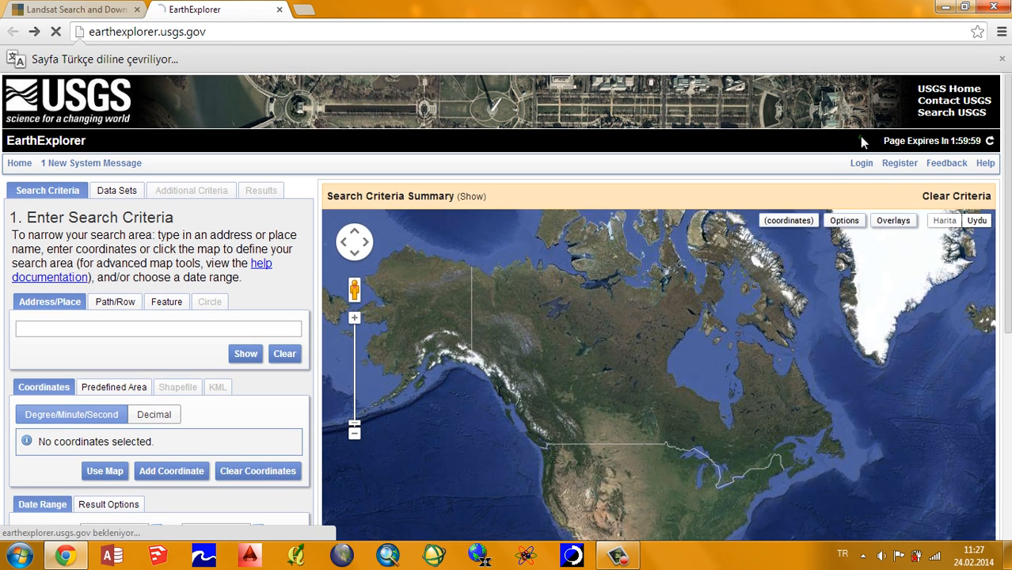
Step: Sign in to EarthExplorer with the account username and password, and dismiss the translation notices
{"action": "left_click", "coordinate": [861, 162]}
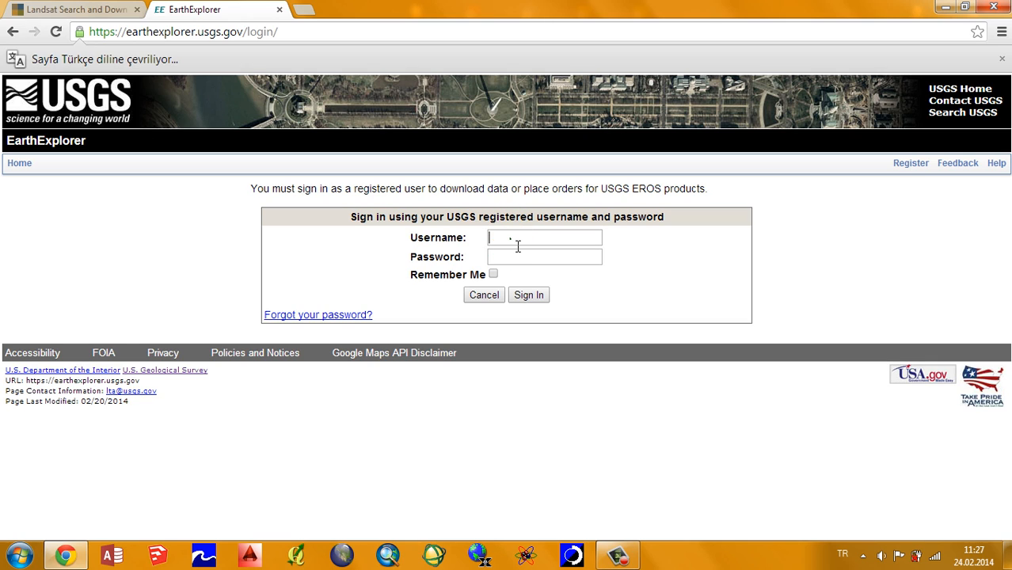
{"action": "left_click", "coordinate": [513, 240]}
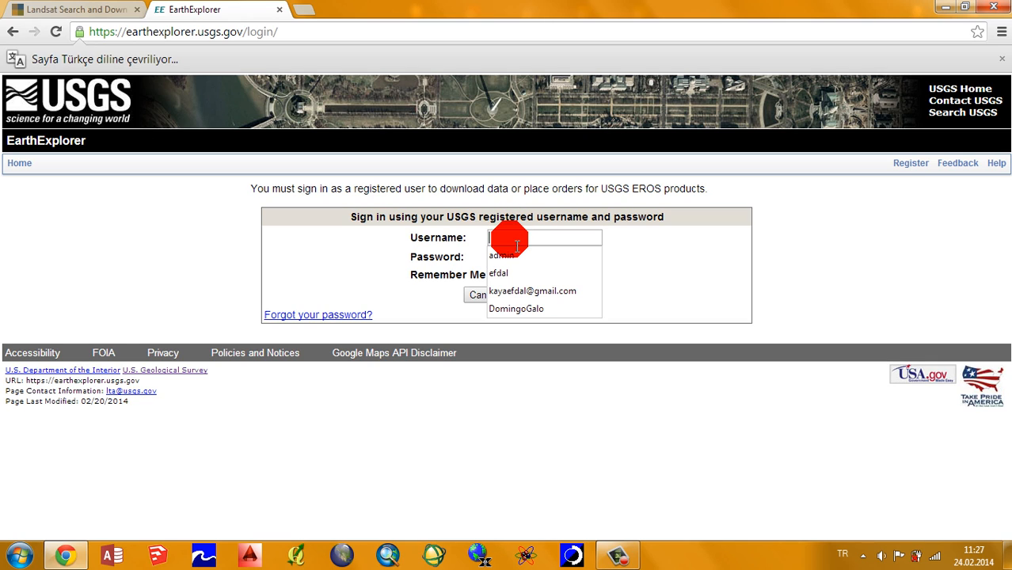
{"action": "type", "text": "efda"}
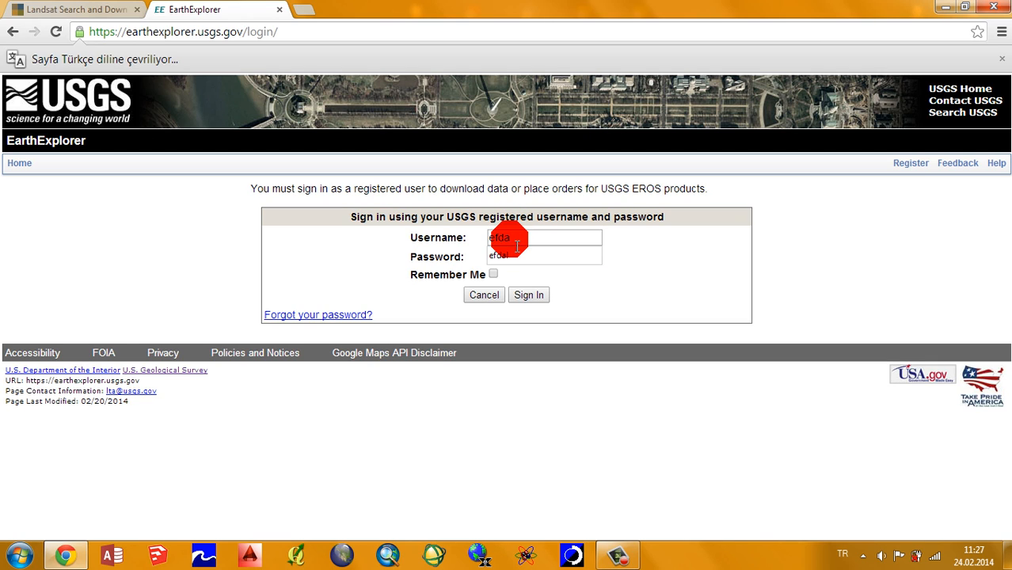
{"action": "type", "text": "•••"}
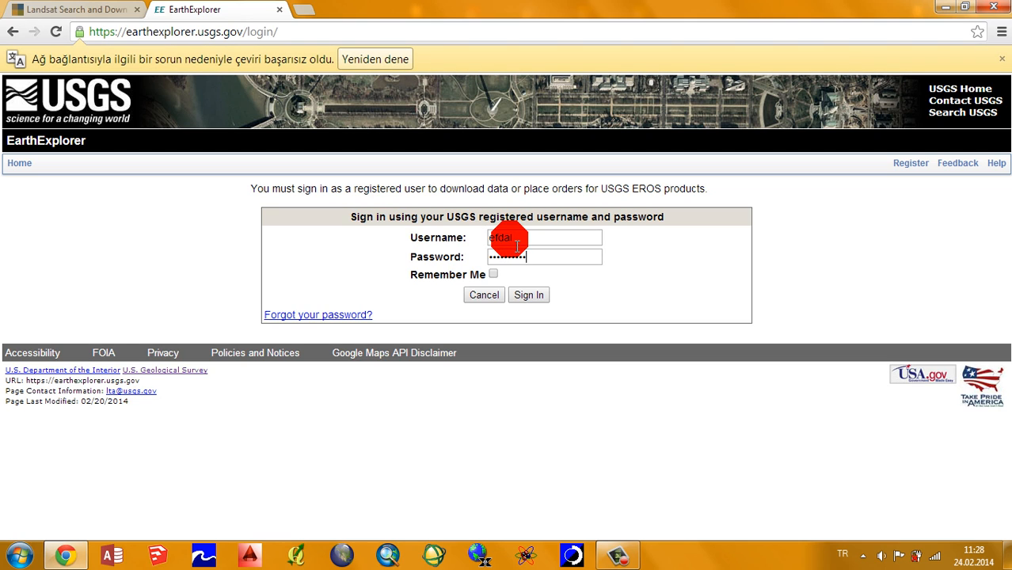
{"action": "left_click", "coordinate": [528, 294]}
{"action": "left_click", "coordinate": [1002, 58]}
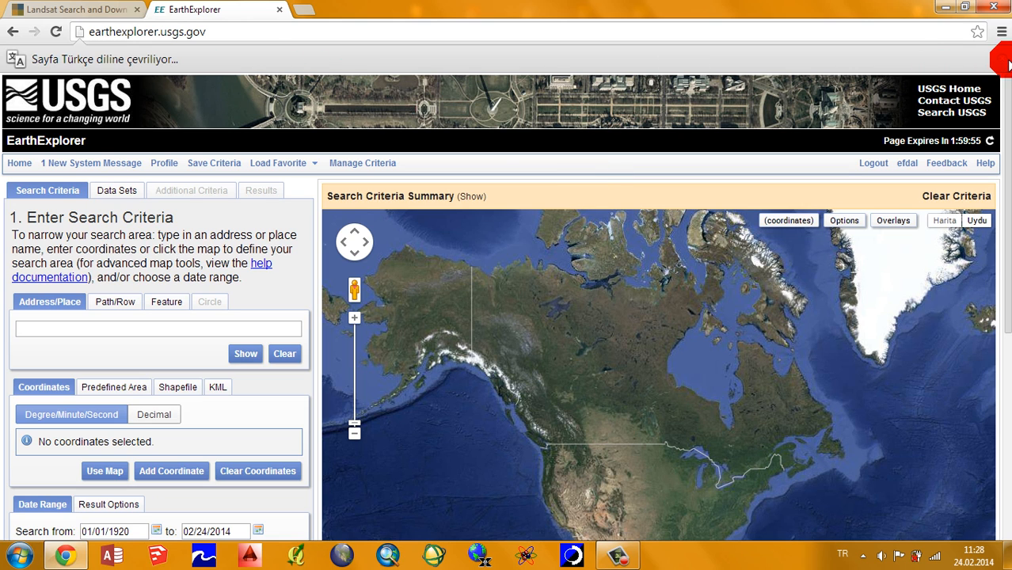
{"action": "left_click", "coordinate": [1002, 58]}
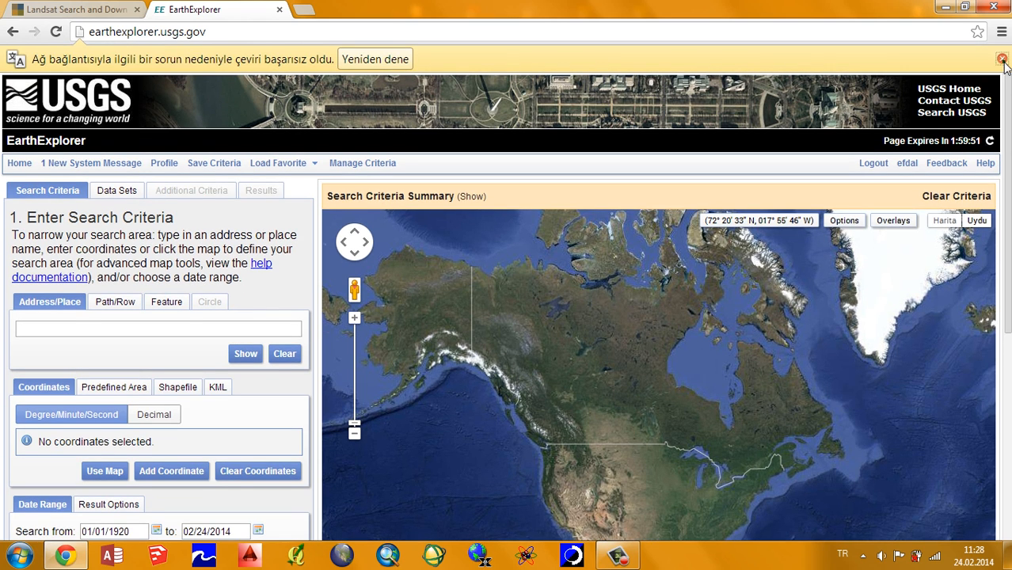
{"action": "left_click", "coordinate": [1002, 60]}
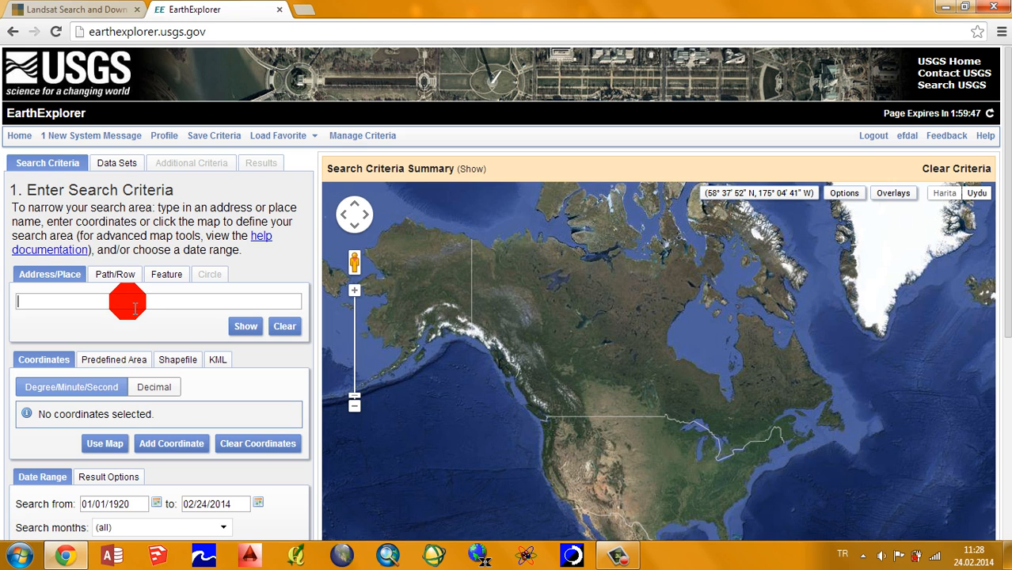
Step: Mark the search point for WRS2 path 177, row 34 on the map and replace it with row 33
{"action": "left_click", "coordinate": [116, 274]}
{"action": "left_click", "coordinate": [169, 332]}
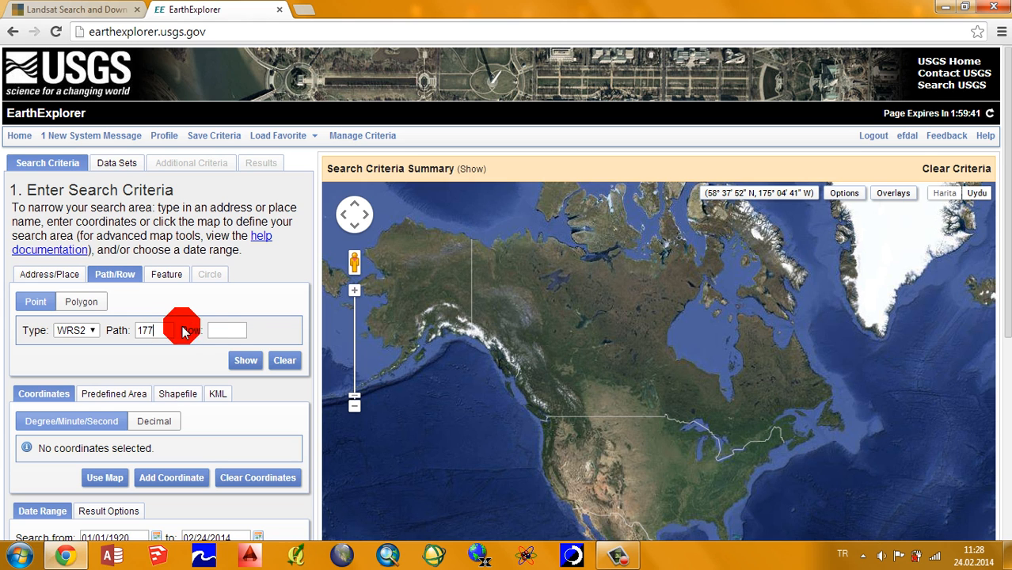
{"action": "left_click", "coordinate": [227, 330]}
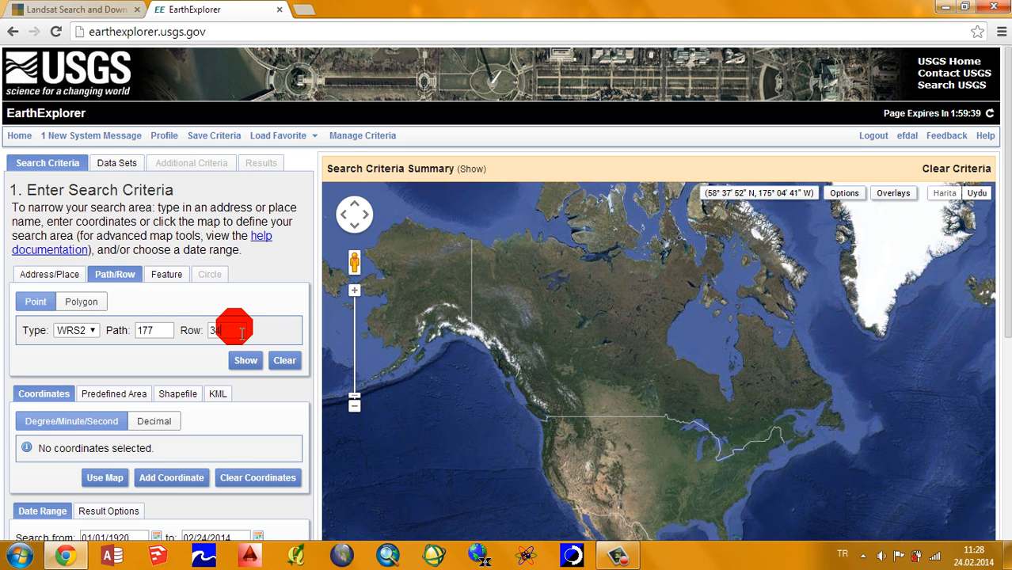
{"action": "left_click", "coordinate": [245, 361]}
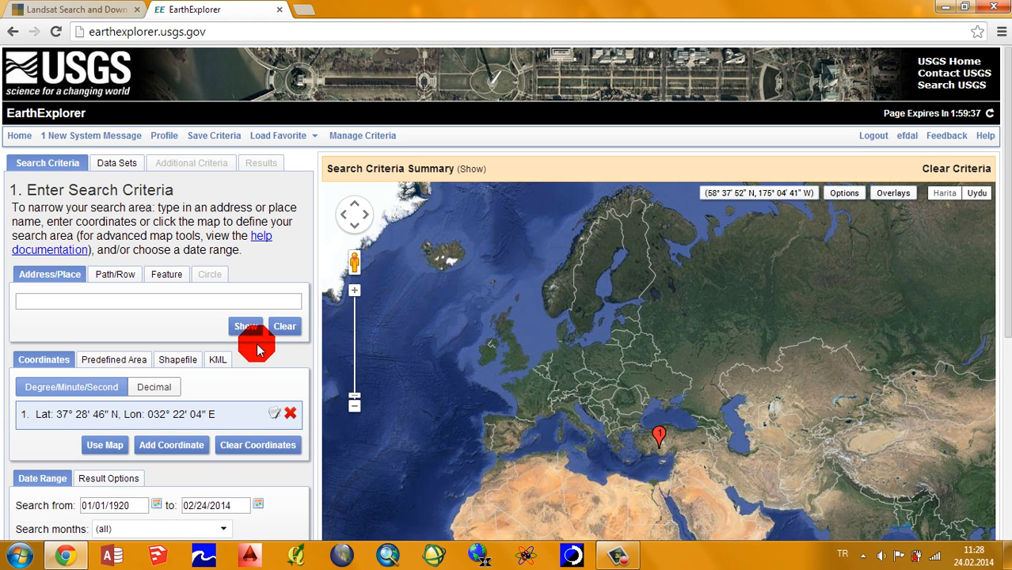
{"action": "left_click", "coordinate": [124, 279]}
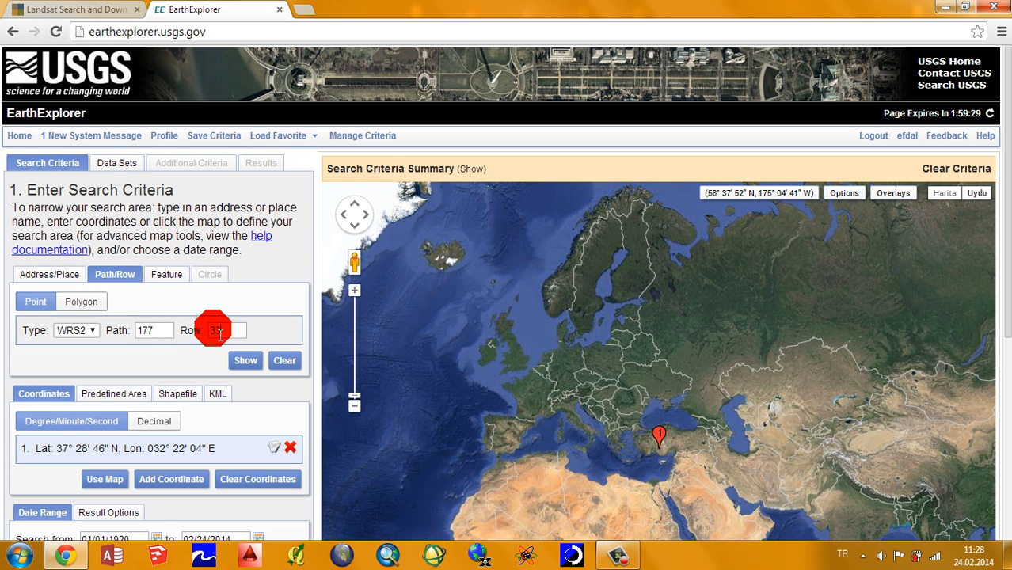
{"action": "left_click", "coordinate": [258, 364]}
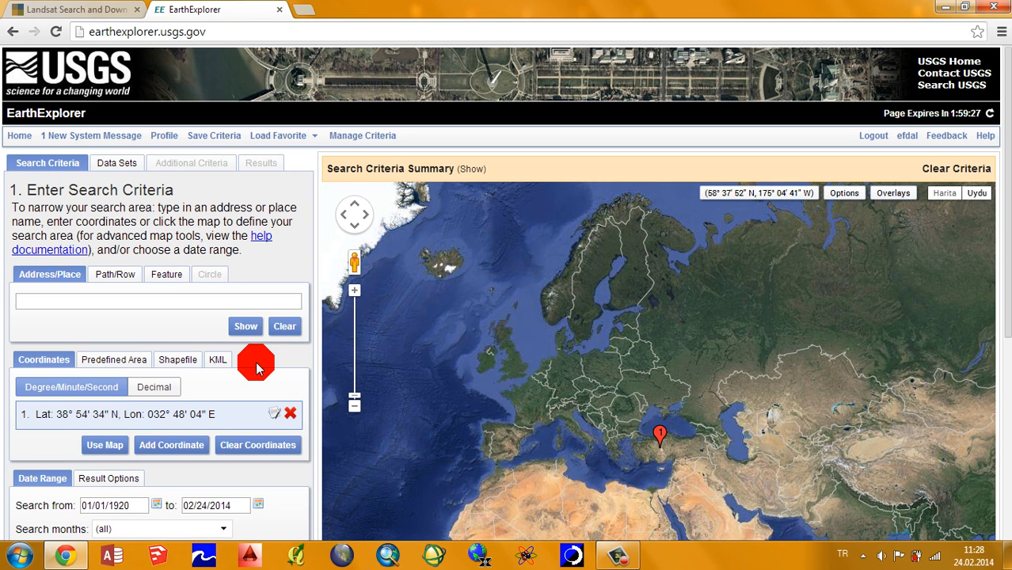
Step: Set the start date of the search range to 01/01/2013
{"action": "scroll", "coordinate": [23, 338], "scroll_direction": "down", "scroll_amount": 2}
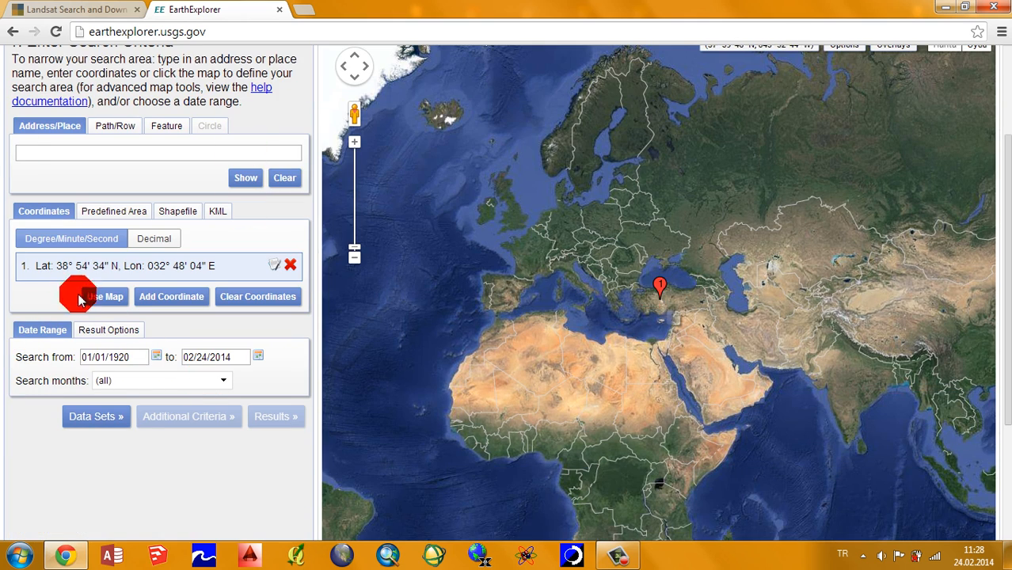
{"action": "left_click", "coordinate": [157, 356]}
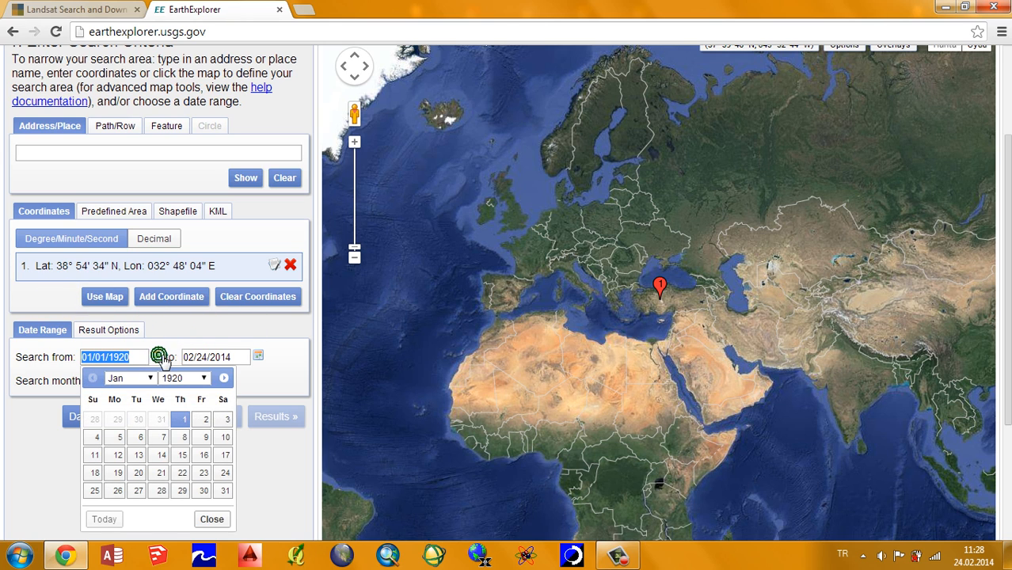
{"action": "left_click", "coordinate": [205, 378]}
{"action": "scroll", "coordinate": [188, 271], "scroll_direction": "down", "scroll_amount": 3}
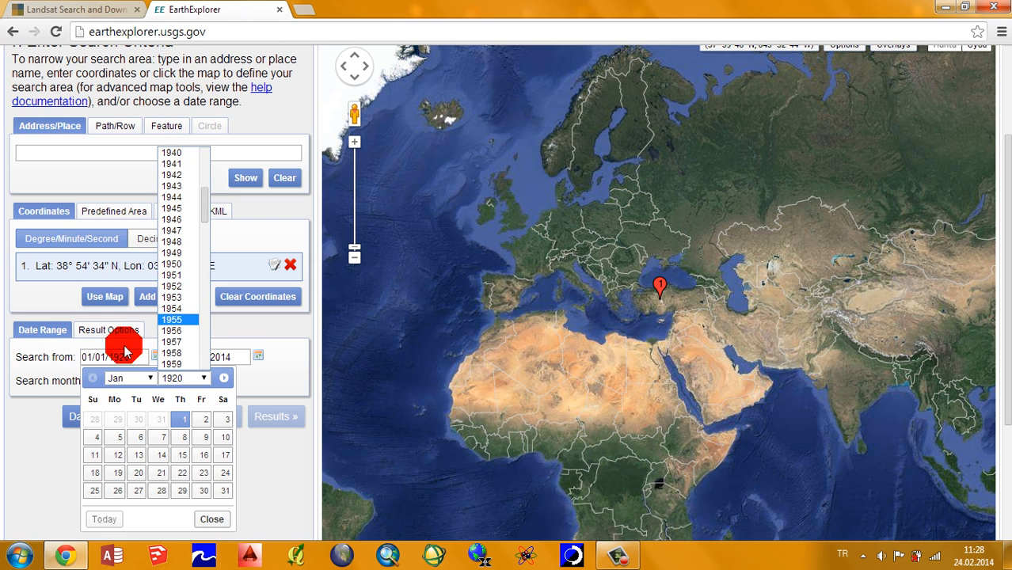
{"action": "scroll", "coordinate": [182, 333], "scroll_direction": "down", "scroll_amount": 10}
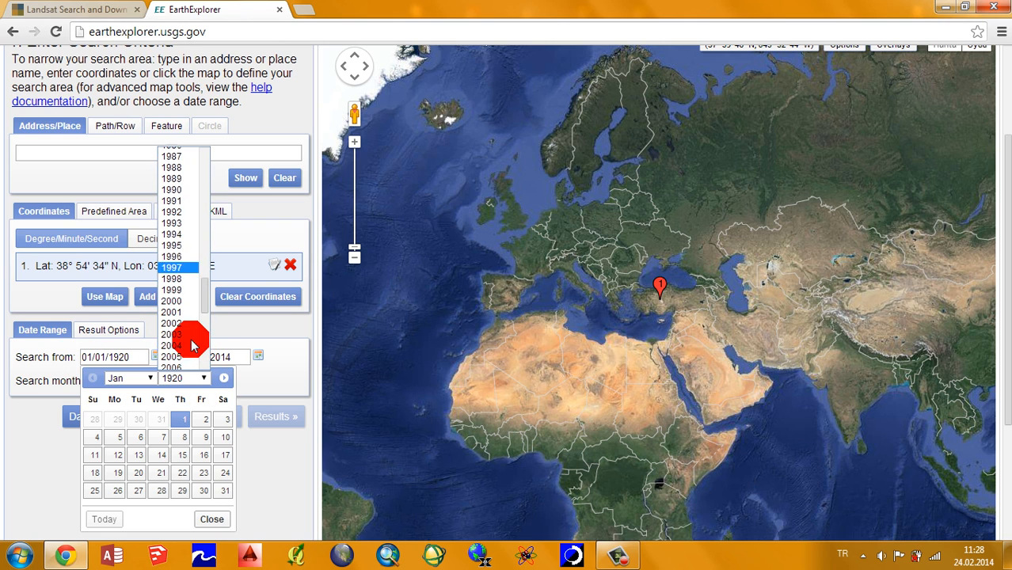
{"action": "scroll", "coordinate": [190, 340], "scroll_direction": "down", "scroll_amount": 3}
{"action": "left_click", "coordinate": [188, 299]}
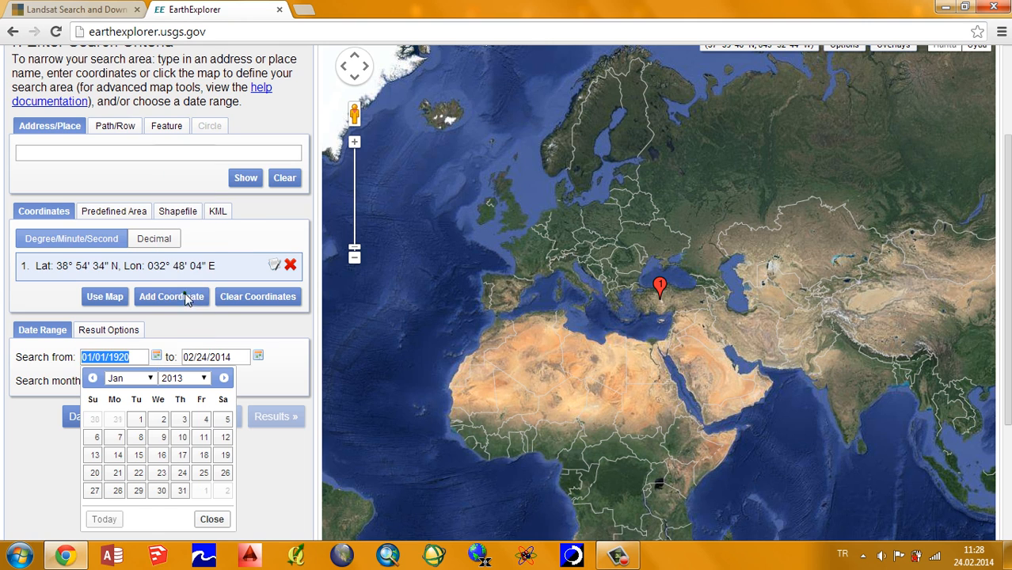
{"action": "left_click", "coordinate": [146, 384]}
{"action": "left_click", "coordinate": [130, 388]}
{"action": "left_click", "coordinate": [136, 420]}
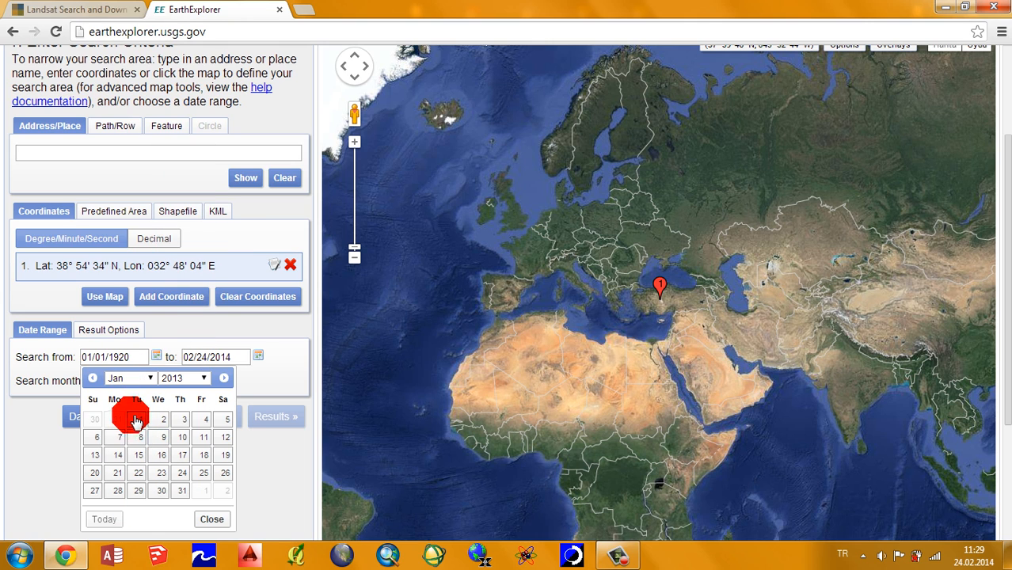
Step: Check the calendar for the search range's end date, leave the date as it is, and continue to the data set selection
{"action": "left_click", "coordinate": [206, 361]}
{"action": "left_click", "coordinate": [258, 357]}
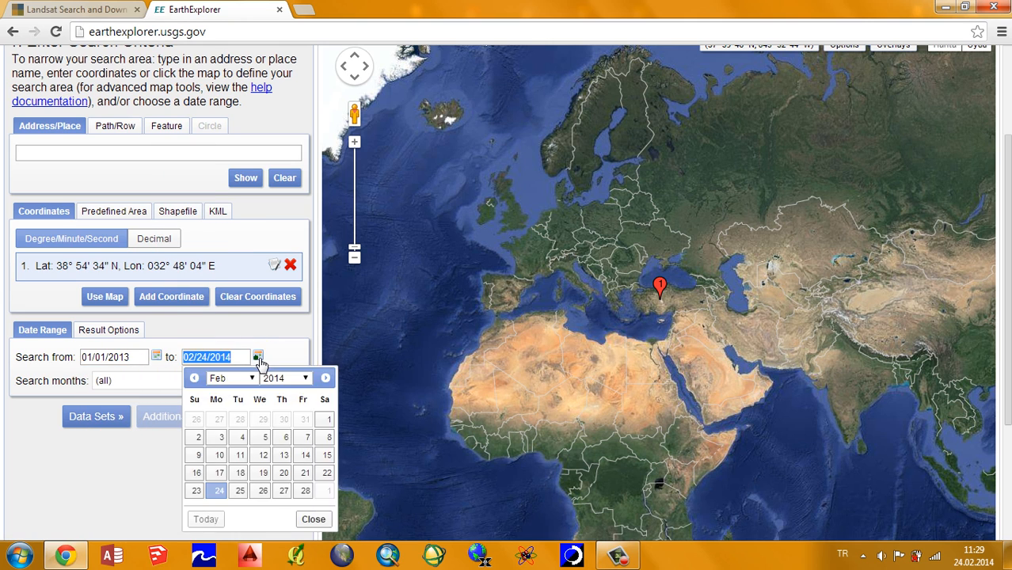
{"action": "left_click", "coordinate": [259, 360]}
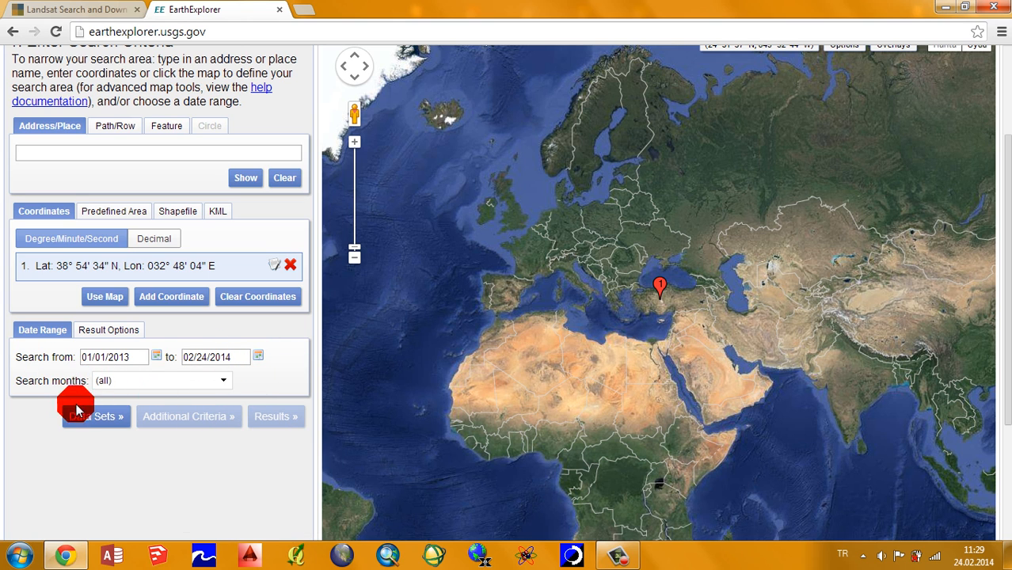
{"action": "scroll", "coordinate": [47, 404], "scroll_direction": "up", "scroll_amount": 2}
{"action": "scroll", "coordinate": [45, 244], "scroll_direction": "down", "scroll_amount": 3}
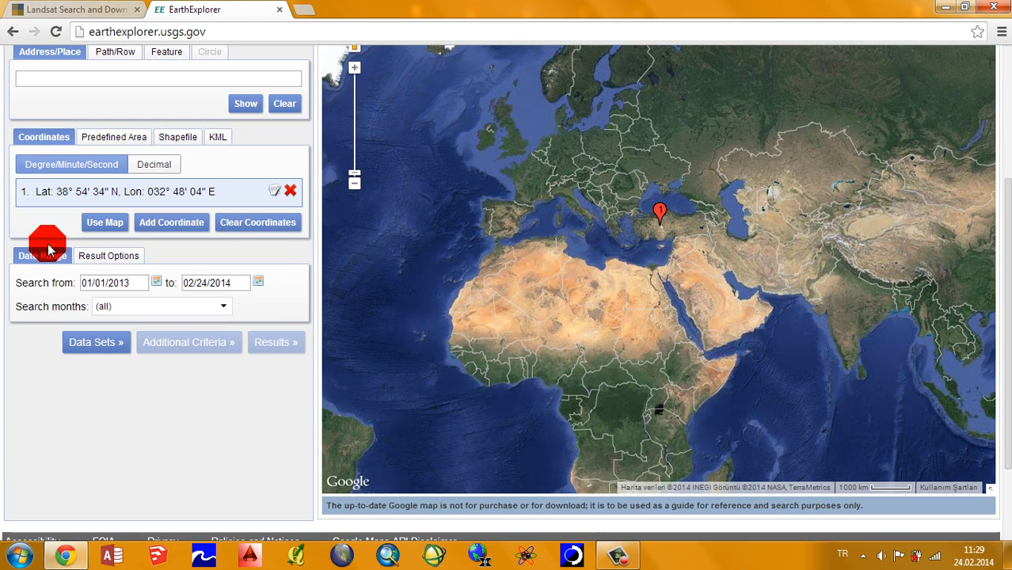
{"action": "left_click", "coordinate": [111, 342]}
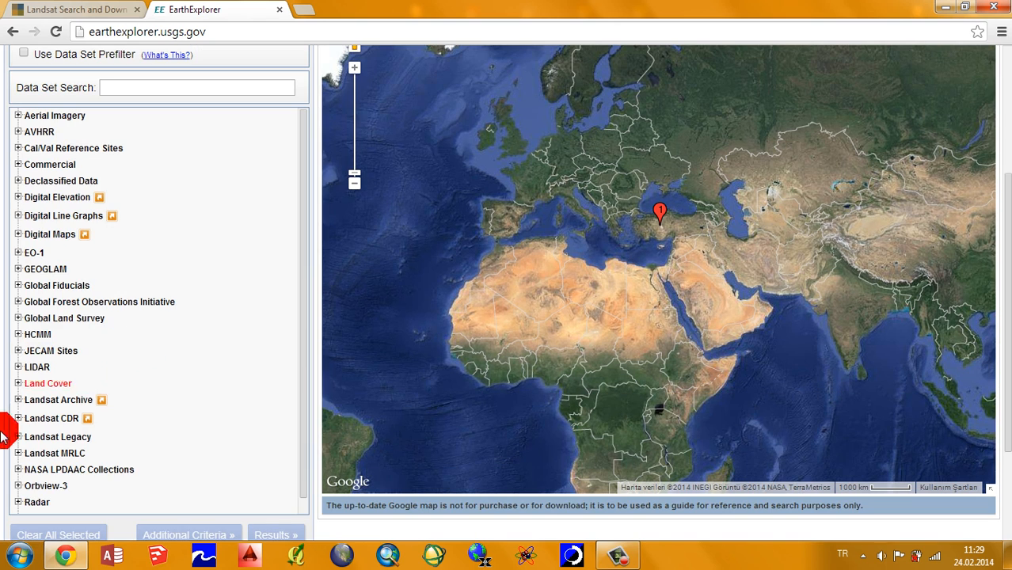
Step: Select the Landsat Archive data sets L8 OLI/TIRS and L7 ETM+ SLC-off (2003-present), and continue to the additional criteria
{"action": "left_click", "coordinate": [50, 485]}
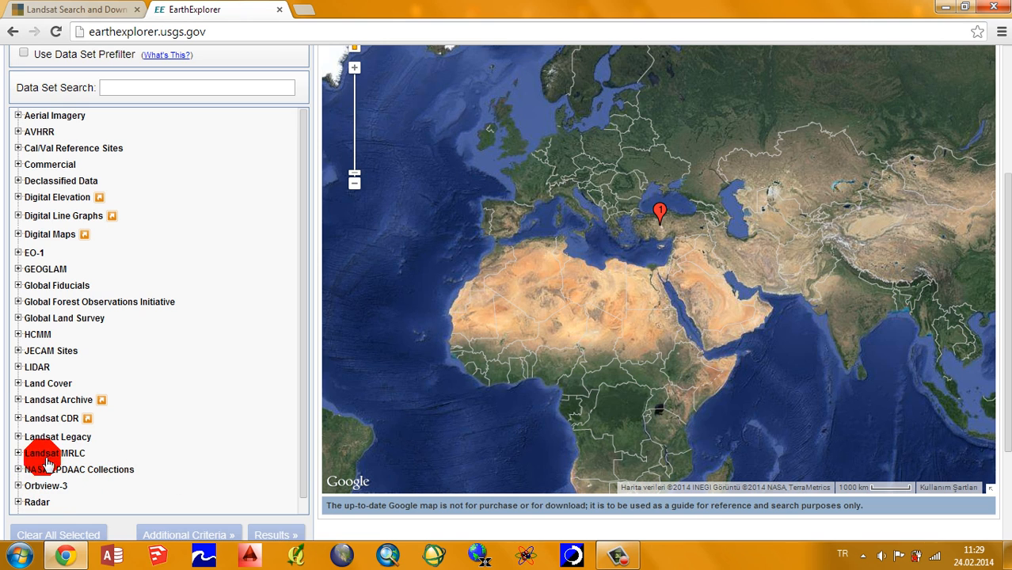
{"action": "left_click", "coordinate": [18, 400]}
{"action": "scroll", "coordinate": [185, 396], "scroll_direction": "down", "scroll_amount": 4}
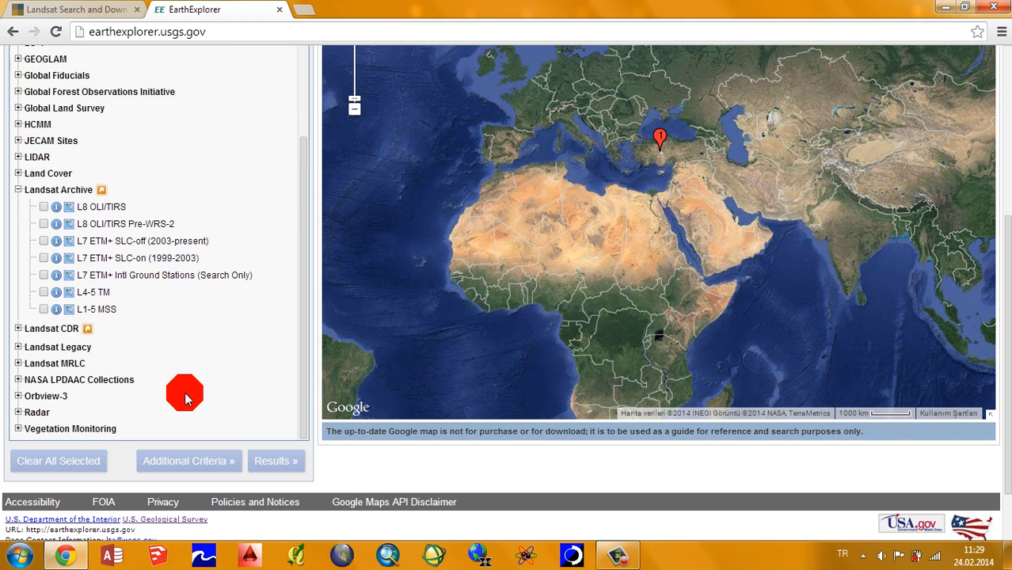
{"action": "left_click", "coordinate": [43, 206]}
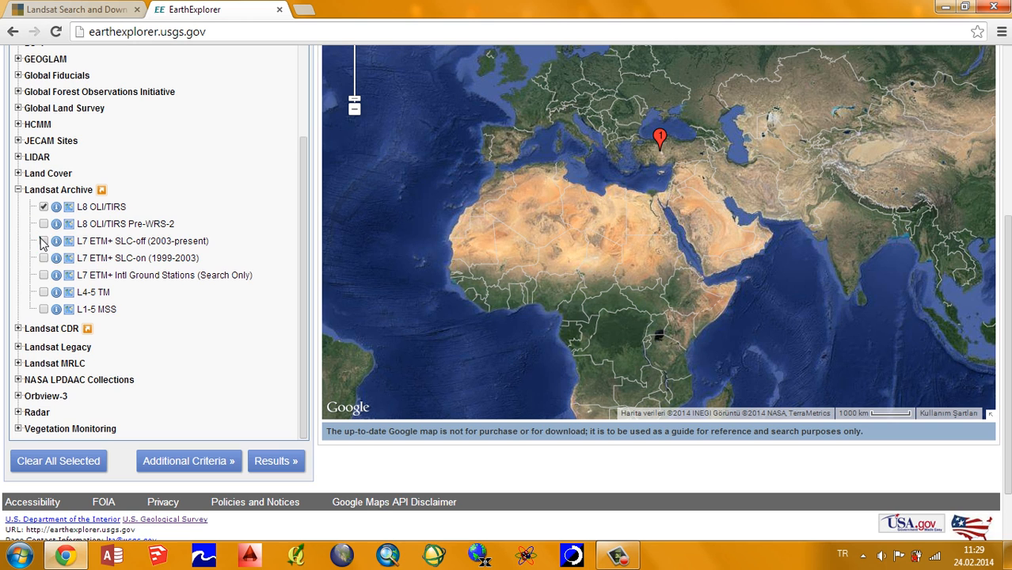
{"action": "scroll", "coordinate": [136, 344], "scroll_direction": "up", "scroll_amount": 1}
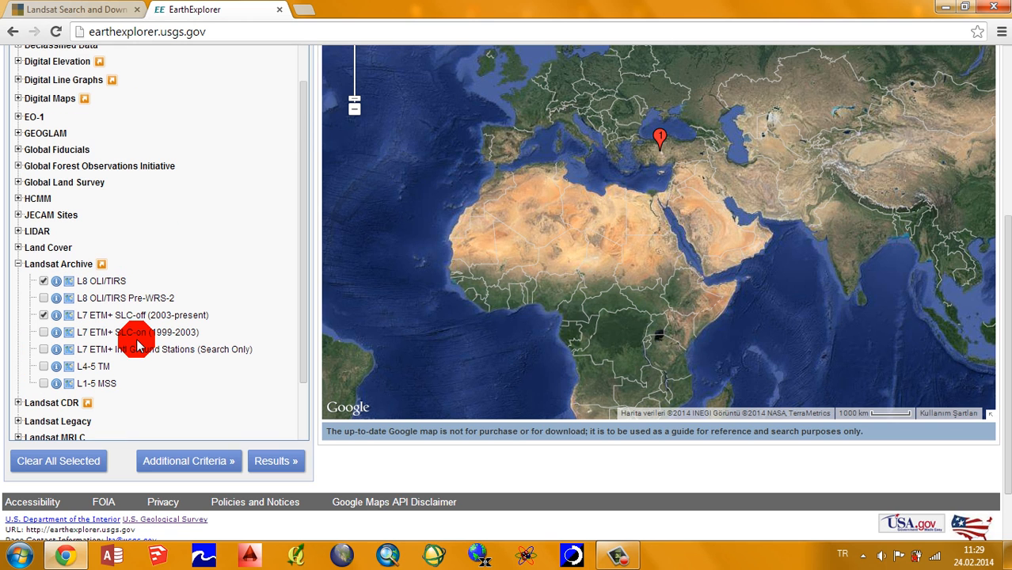
{"action": "scroll", "coordinate": [158, 325], "scroll_direction": "up", "scroll_amount": 4}
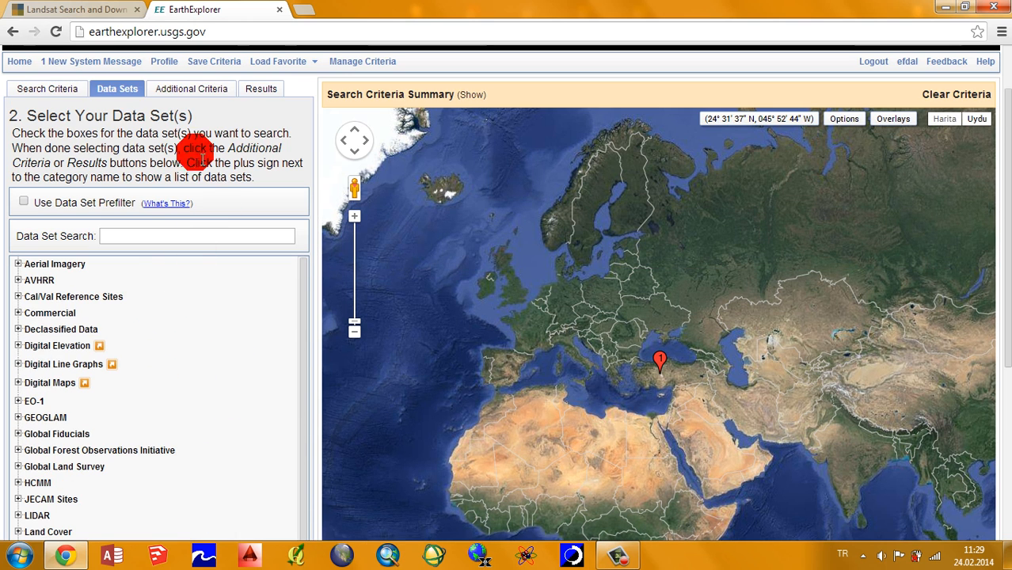
{"action": "scroll", "coordinate": [133, 290], "scroll_direction": "down", "scroll_amount": 1}
{"action": "scroll", "coordinate": [133, 290], "scroll_direction": "down", "scroll_amount": 5}
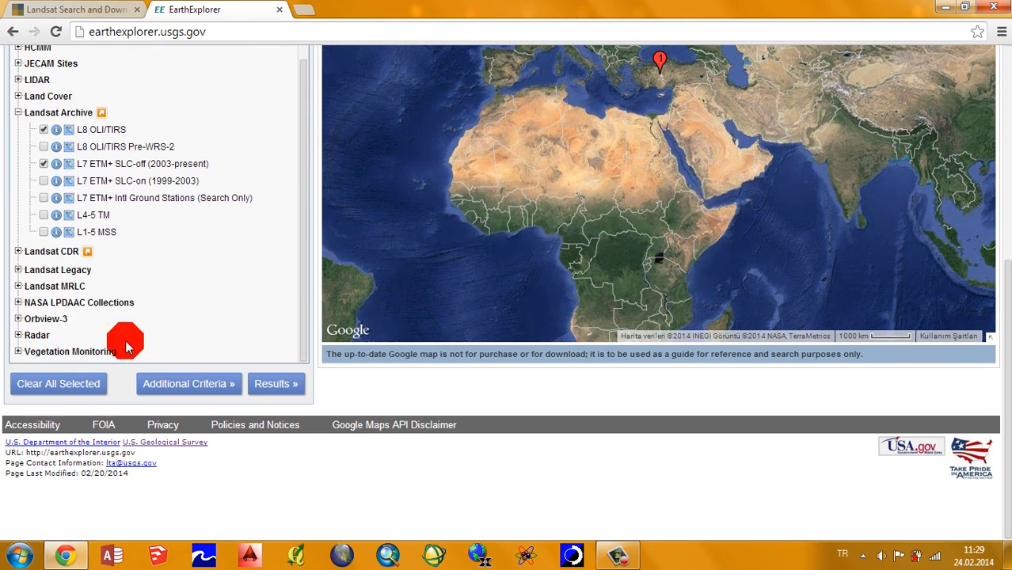
{"action": "left_click", "coordinate": [208, 386]}
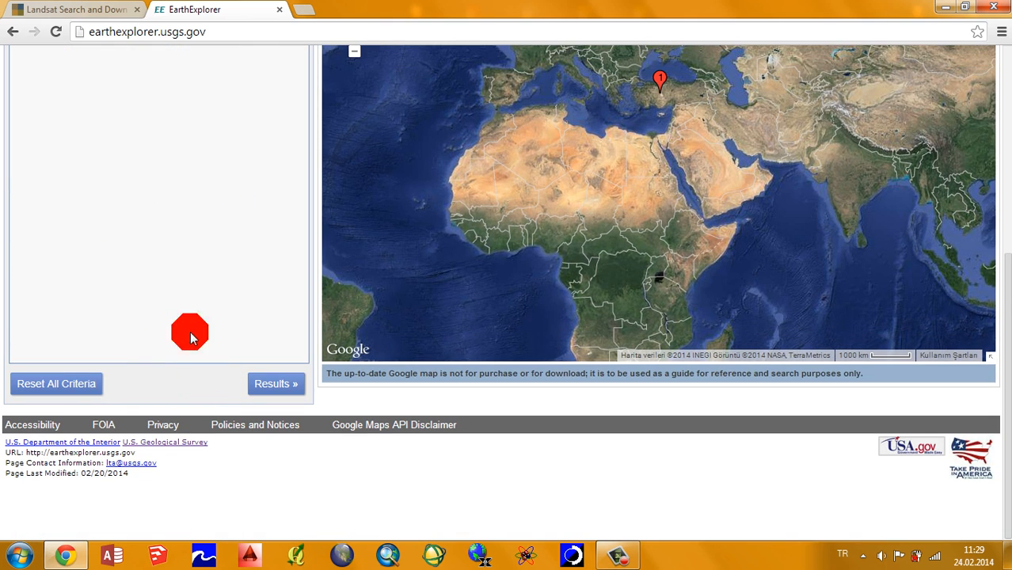
Step: Limit the L8 OLI/TIRS cloud cover to less than 10% and run the search for results
{"action": "scroll", "coordinate": [237, 204], "scroll_direction": "up", "scroll_amount": 3}
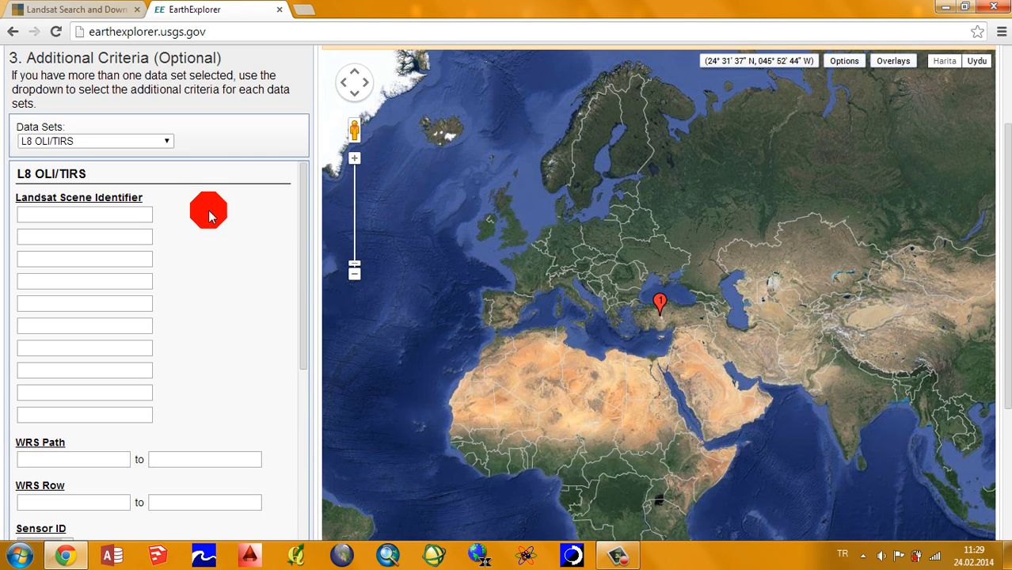
{"action": "scroll", "coordinate": [224, 242], "scroll_direction": "down", "scroll_amount": 2}
{"action": "scroll", "coordinate": [224, 244], "scroll_direction": "down", "scroll_amount": 7}
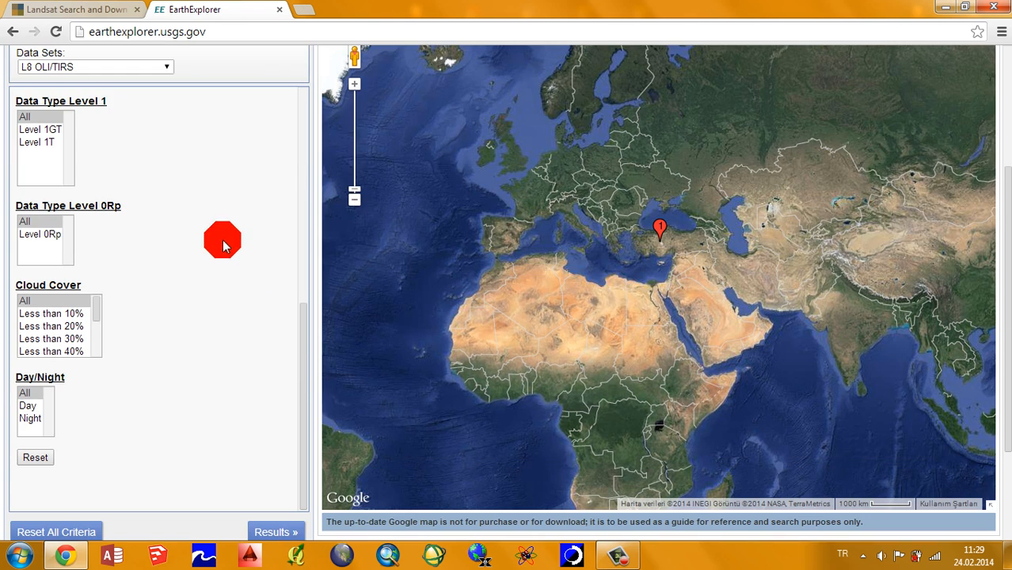
{"action": "left_click", "coordinate": [74, 314]}
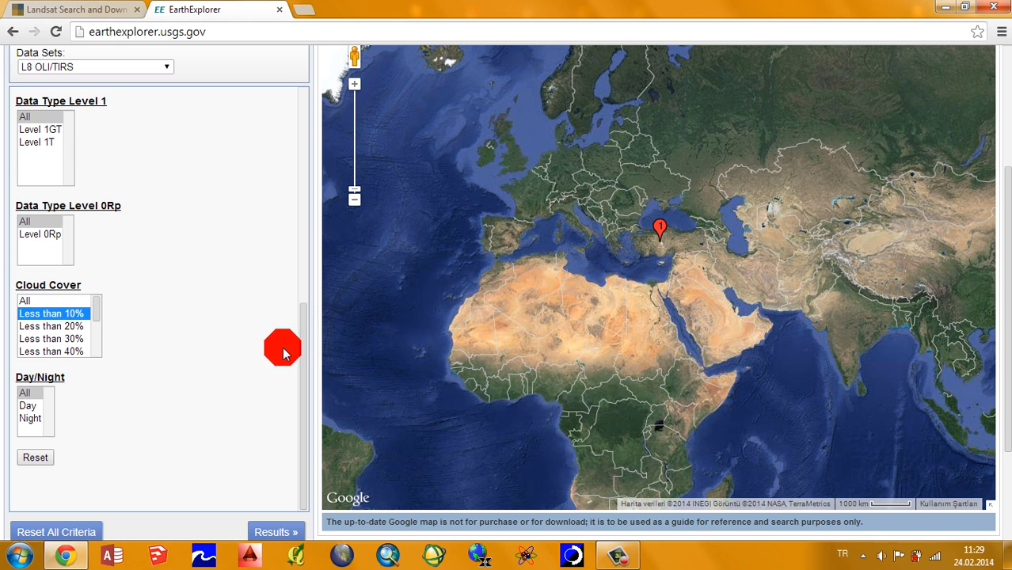
{"action": "scroll", "coordinate": [283, 354], "scroll_direction": "down", "scroll_amount": 2}
{"action": "scroll", "coordinate": [251, 360], "scroll_direction": "down", "scroll_amount": 2}
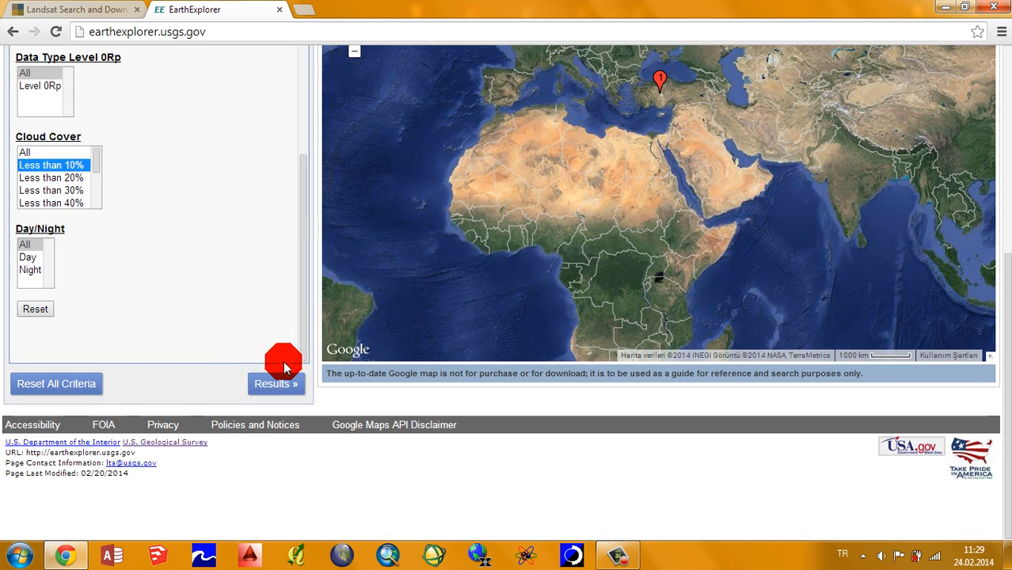
{"action": "left_click", "coordinate": [286, 387]}
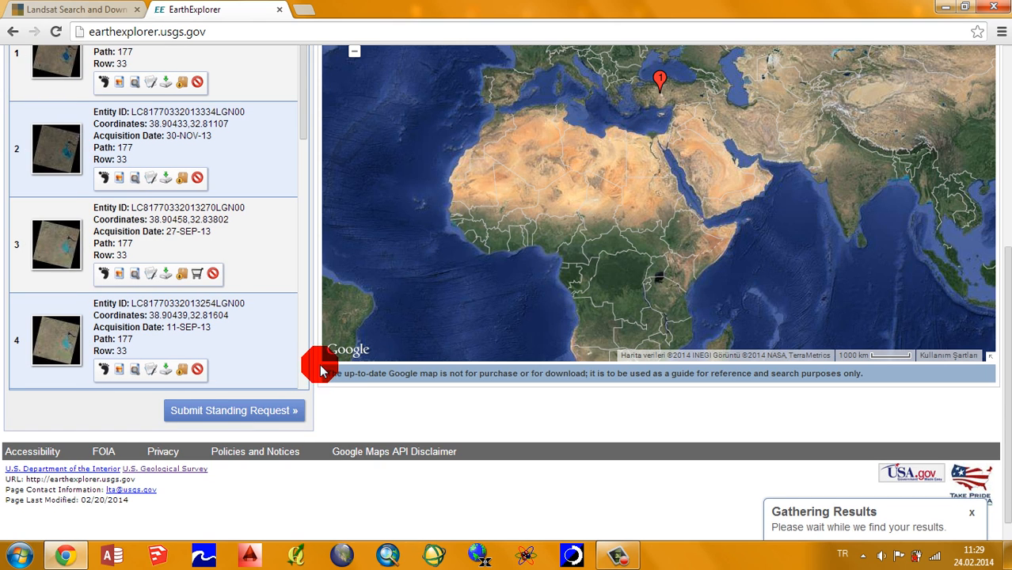
Step: Show the footprint of the 18-FEB-14 scene on the map, replace it with the browse overlay, and inspect the image
{"action": "scroll", "coordinate": [293, 339], "scroll_direction": "up", "scroll_amount": 2}
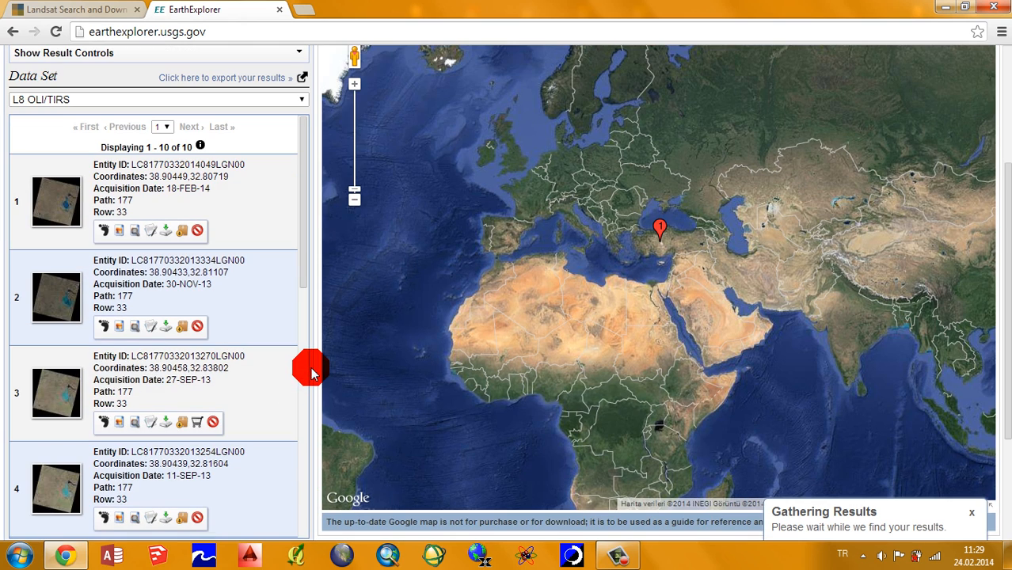
{"action": "left_click", "coordinate": [104, 231]}
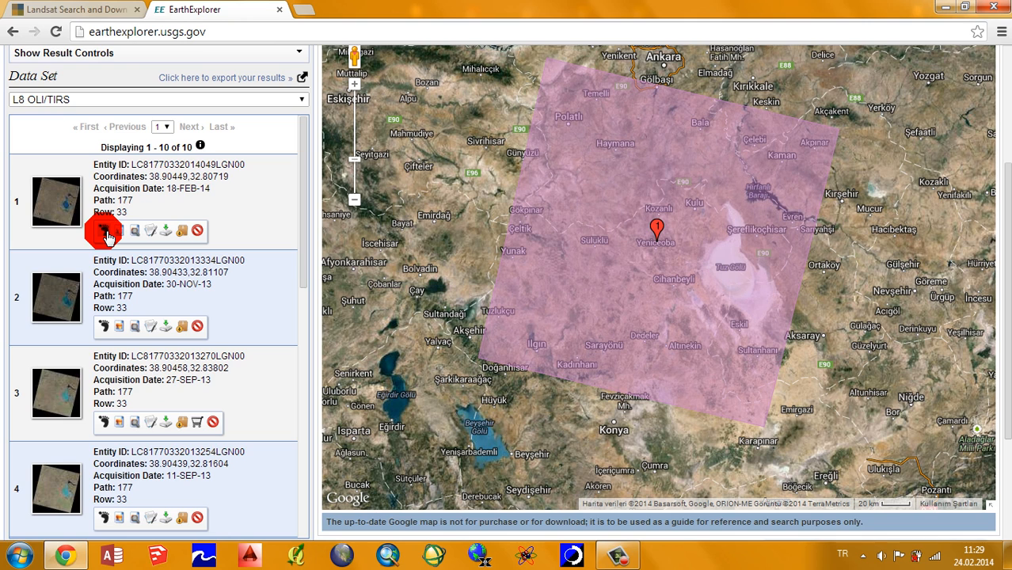
{"action": "left_click", "coordinate": [105, 231]}
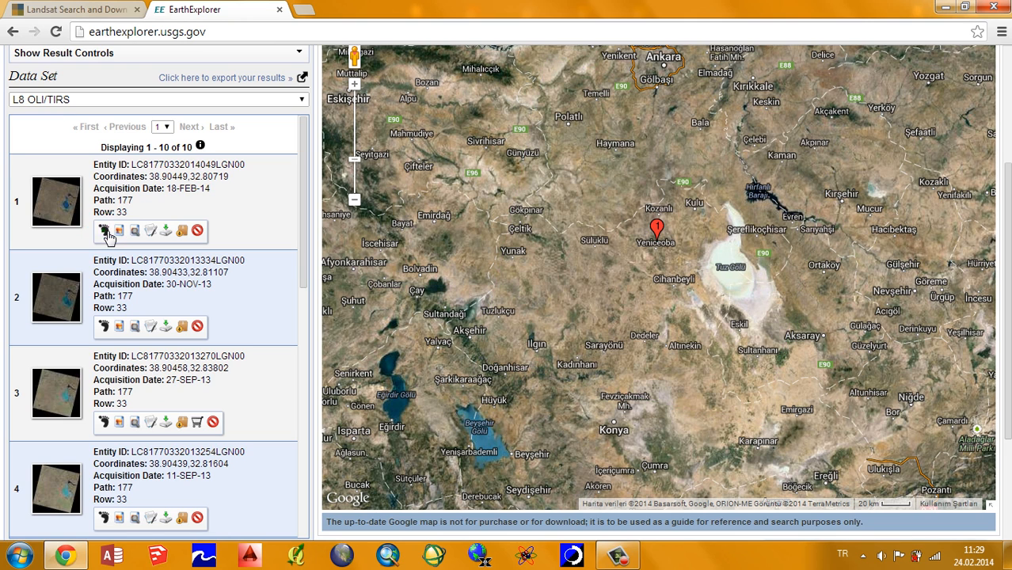
{"action": "left_click", "coordinate": [104, 232]}
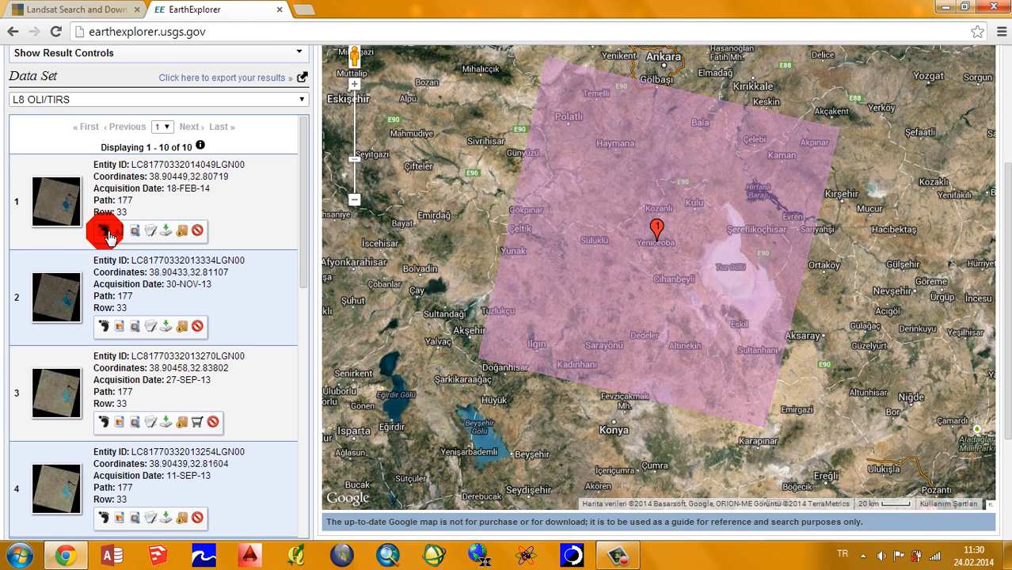
{"action": "left_click", "coordinate": [104, 231]}
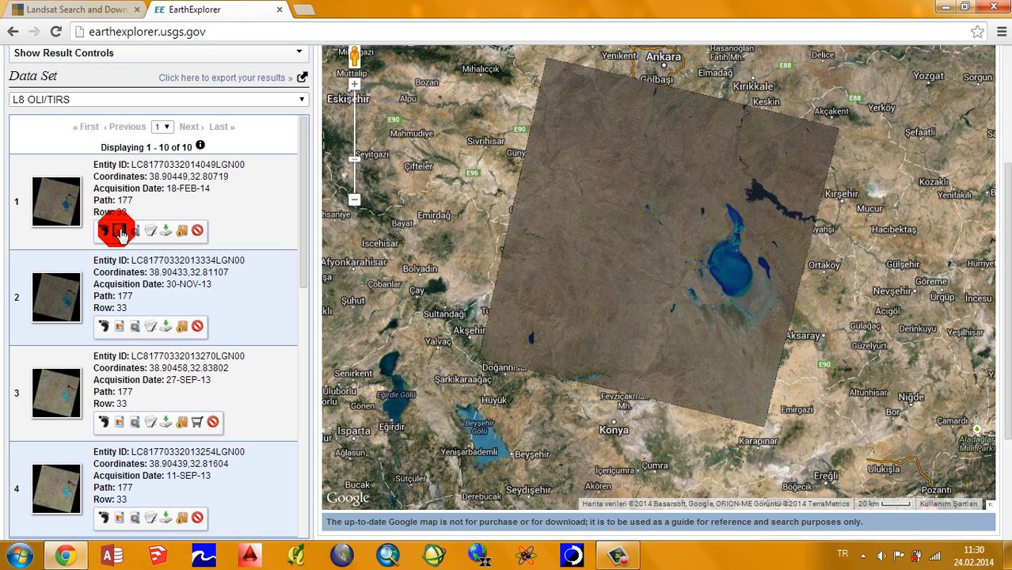
{"action": "scroll", "coordinate": [648, 266], "scroll_direction": "up", "scroll_amount": 2}
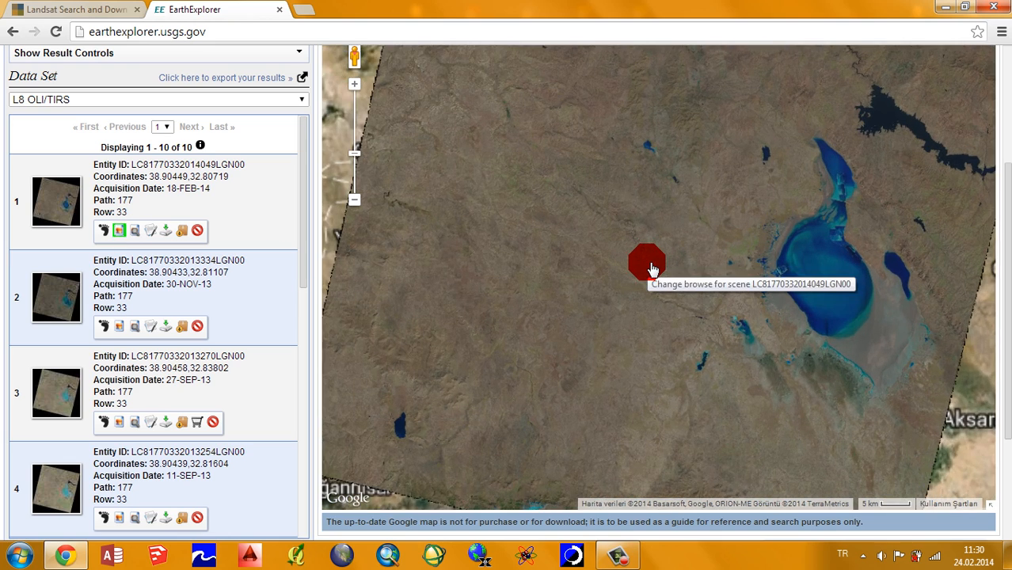
{"action": "scroll", "coordinate": [652, 269], "scroll_direction": "down", "scroll_amount": 1}
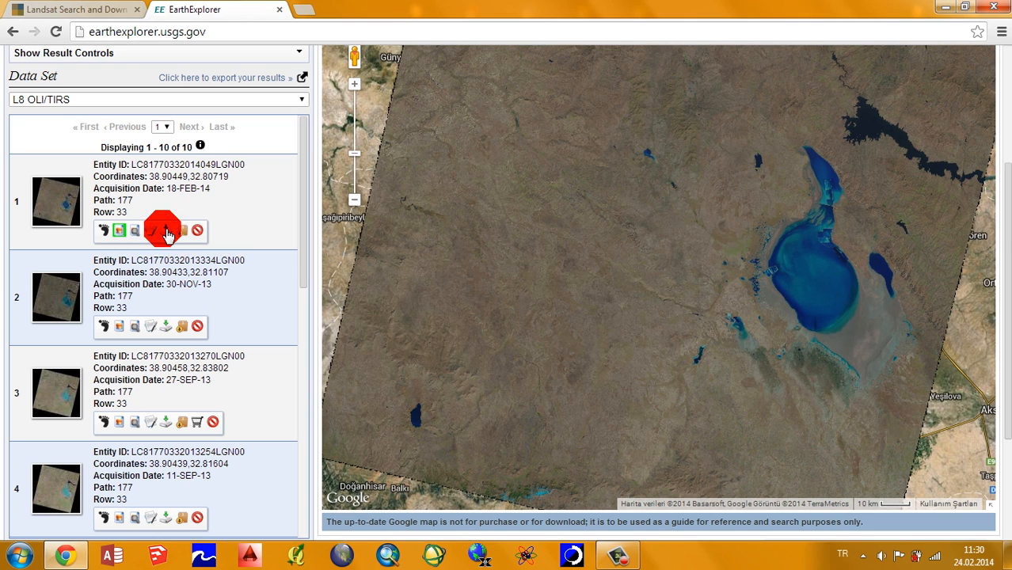
Step: Download the LandsatLook "Natural Color" image of the 18-FEB-14 scene
{"action": "left_click", "coordinate": [166, 232]}
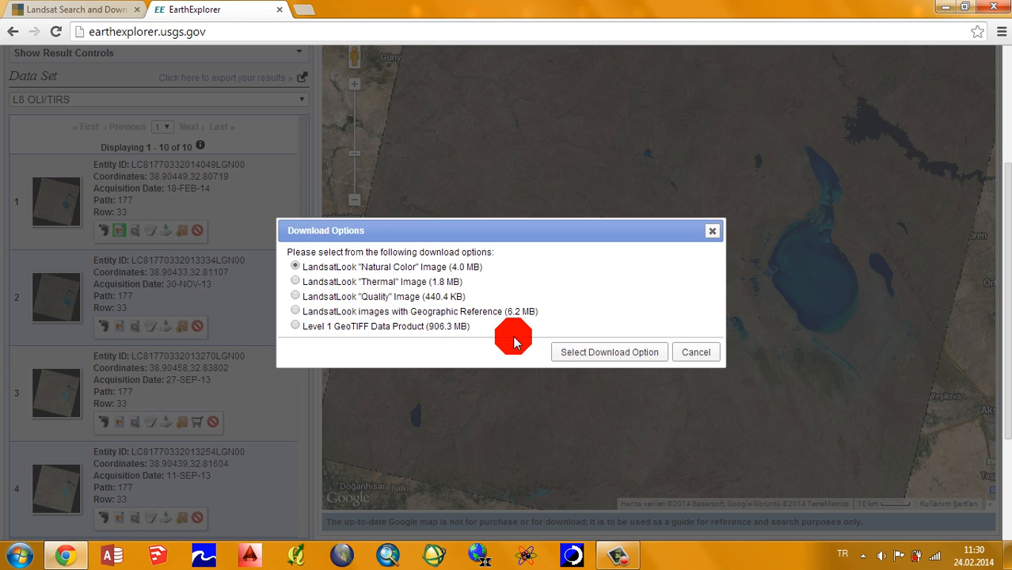
{"action": "left_click", "coordinate": [586, 351]}
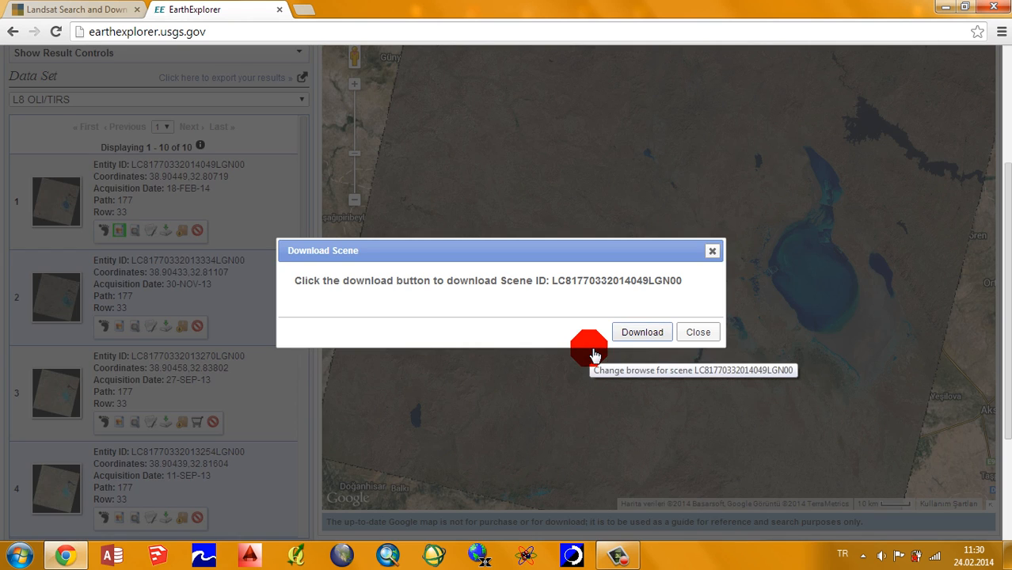
{"action": "left_click", "coordinate": [625, 335]}
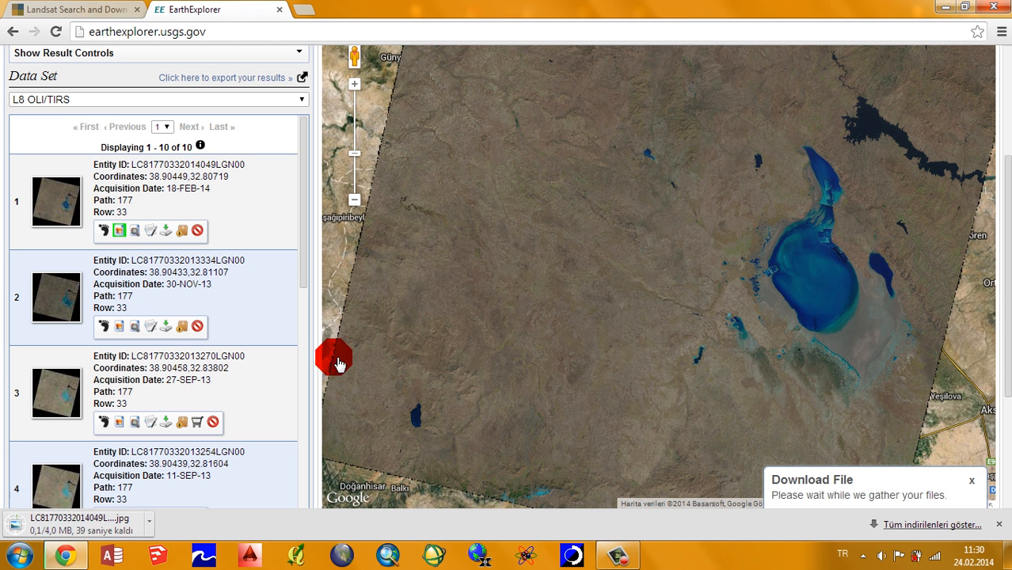
Step: Download the LandsatLook "Thermal" image of the 18-FEB-14 scene and return to the search results
{"action": "left_click", "coordinate": [169, 231]}
{"action": "left_click", "coordinate": [425, 266]}
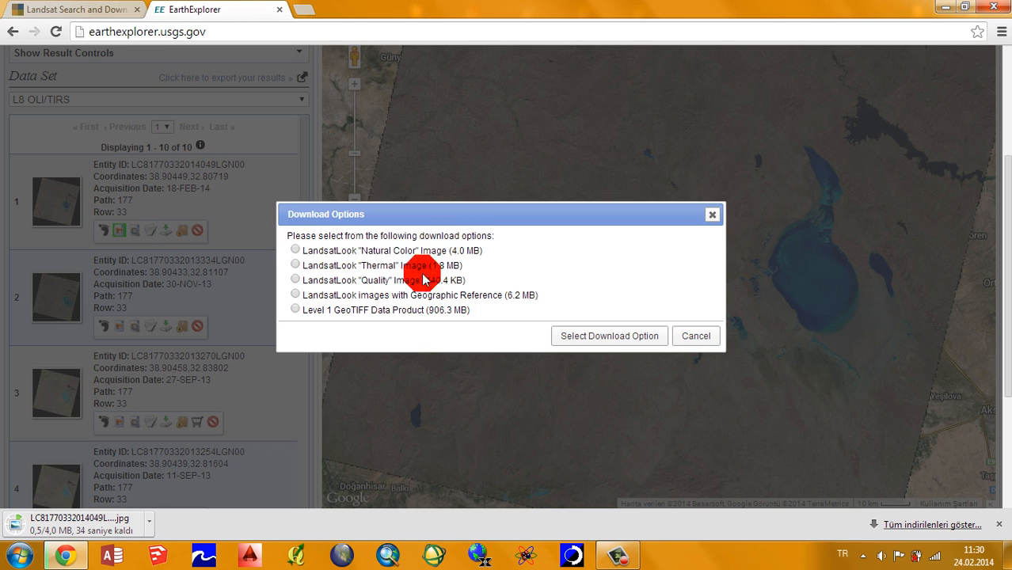
{"action": "left_click", "coordinate": [585, 342]}
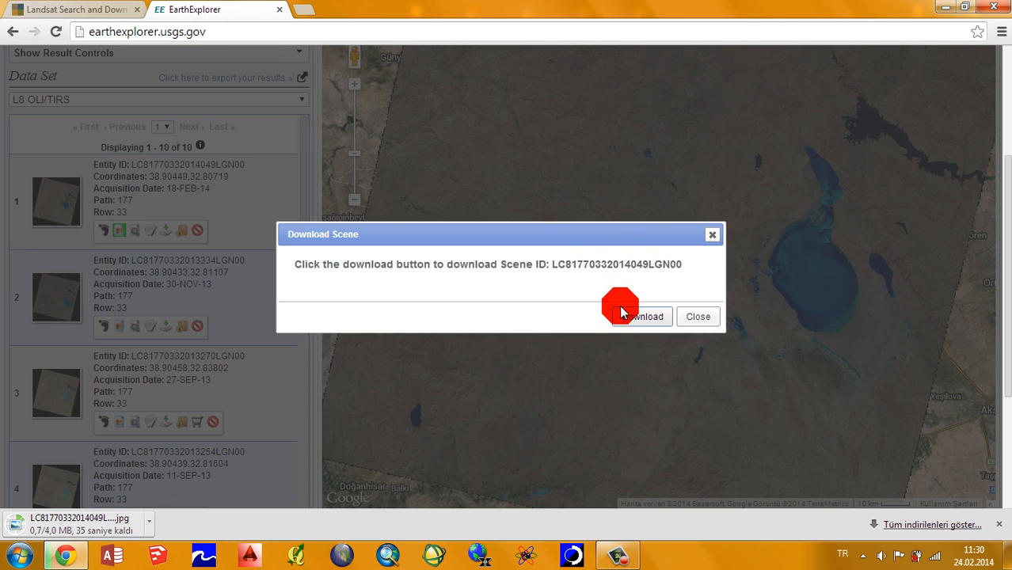
{"action": "left_click", "coordinate": [623, 314]}
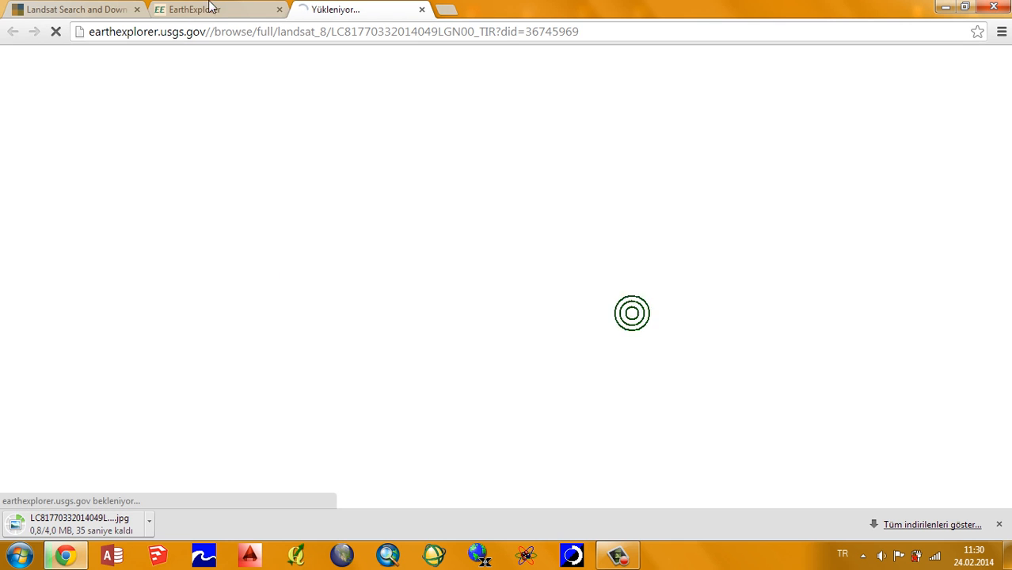
{"action": "left_click", "coordinate": [213, 4]}
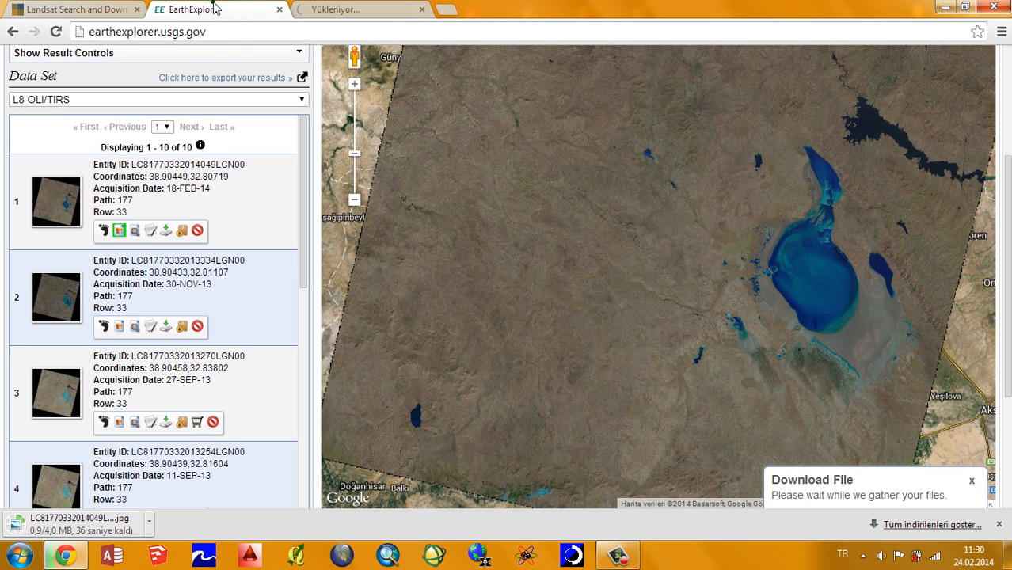
Step: Choose the LandsatLook "Quality" image as the download option for the 18-FEB-14 scene and start the download
{"action": "left_click", "coordinate": [165, 232]}
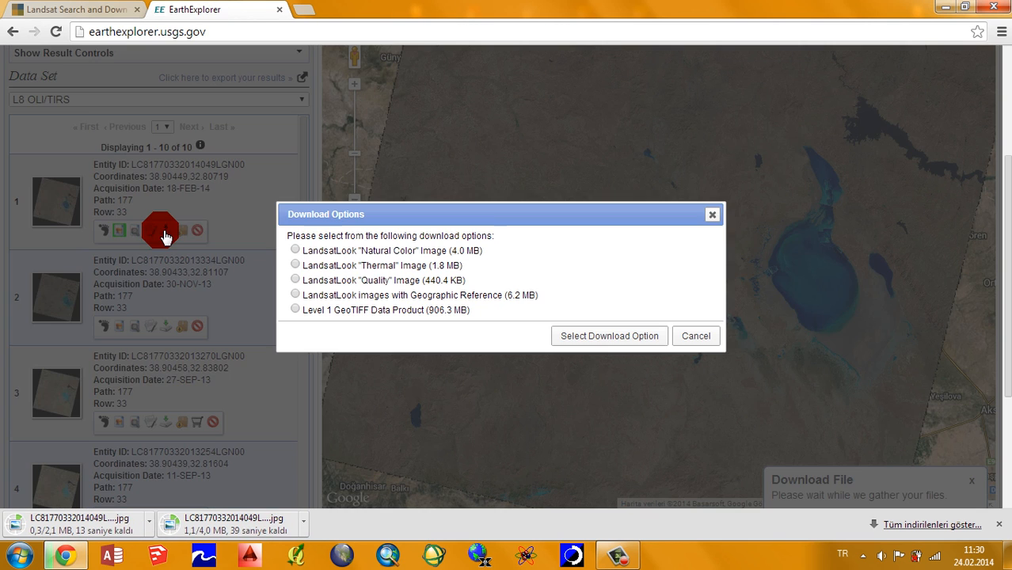
{"action": "left_click", "coordinate": [387, 282]}
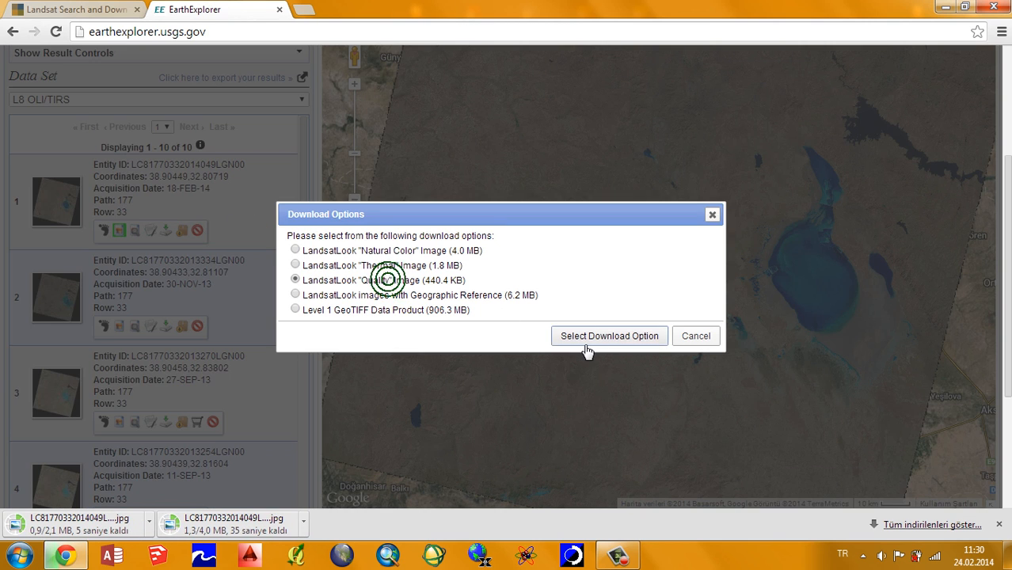
{"action": "left_click", "coordinate": [559, 335]}
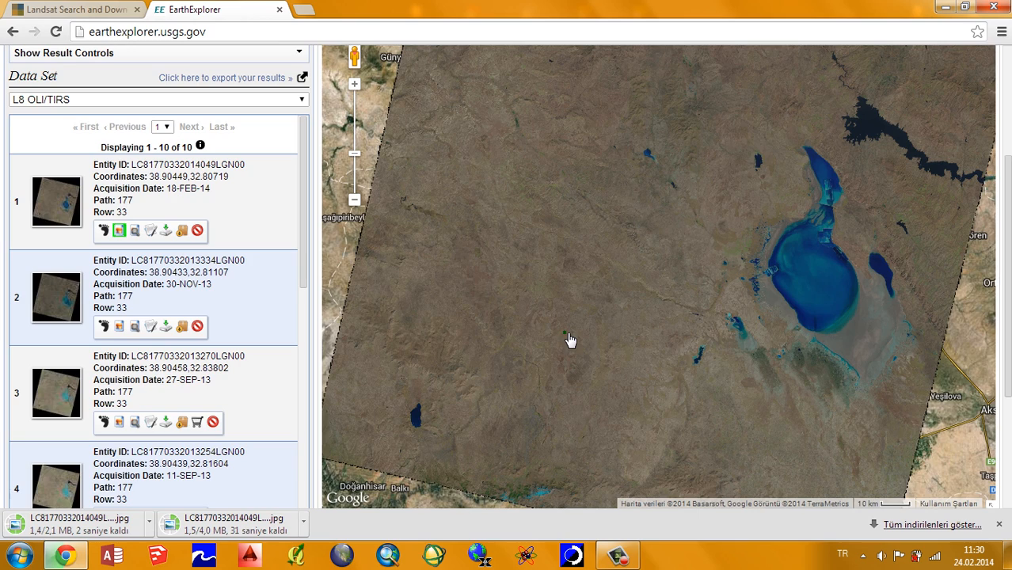
{"action": "left_click", "coordinate": [563, 333]}
{"action": "left_click", "coordinate": [626, 315]}
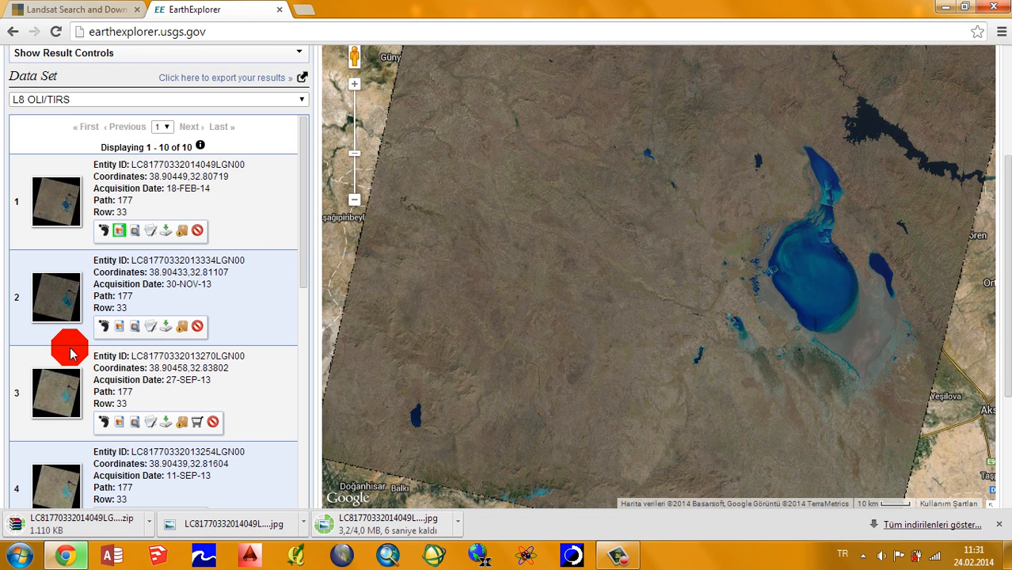
Step: Look through the other L8 OLI/TIRS scenes and show the footprint of the 27-SEP-13 scene on the map
{"action": "scroll", "coordinate": [104, 346], "scroll_direction": "down", "scroll_amount": 4}
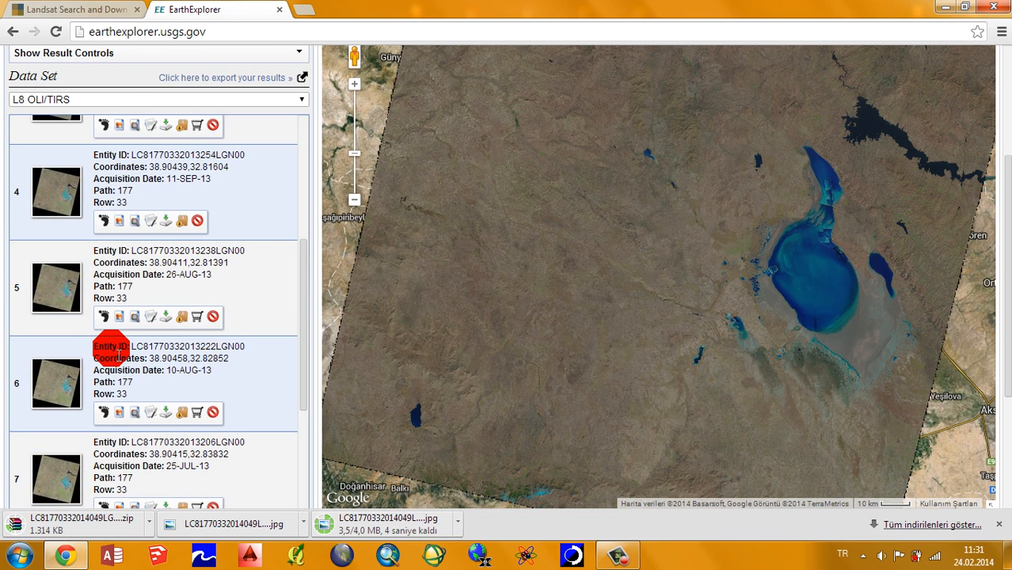
{"action": "scroll", "coordinate": [116, 351], "scroll_direction": "down", "scroll_amount": 3}
{"action": "scroll", "coordinate": [115, 351], "scroll_direction": "up", "scroll_amount": 9}
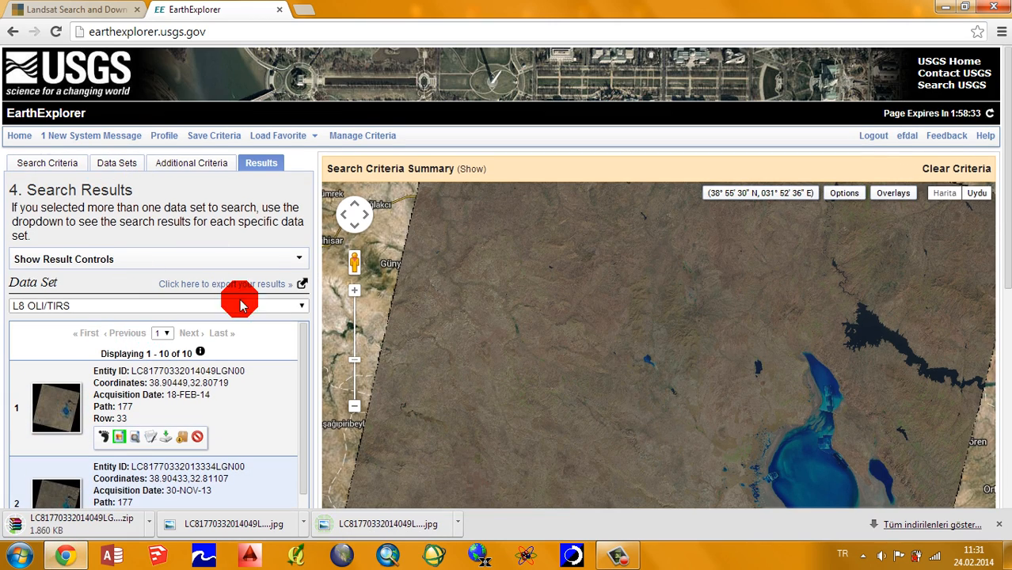
{"action": "scroll", "coordinate": [238, 295], "scroll_direction": "down", "scroll_amount": 4}
{"action": "left_click", "coordinate": [104, 332]}
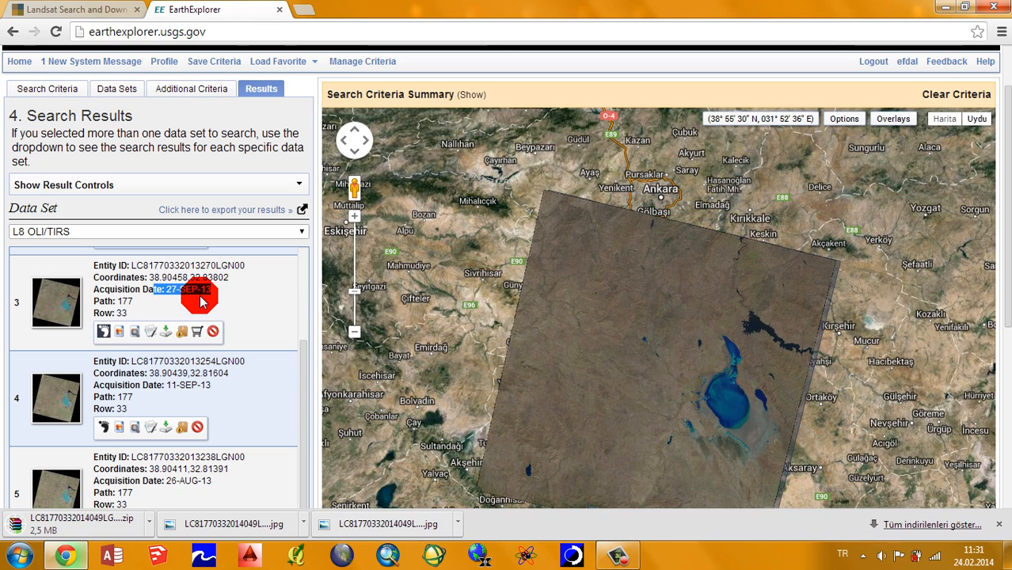
{"action": "left_click_drag", "start_coordinate": [306, 386], "coordinate": [307, 461]}
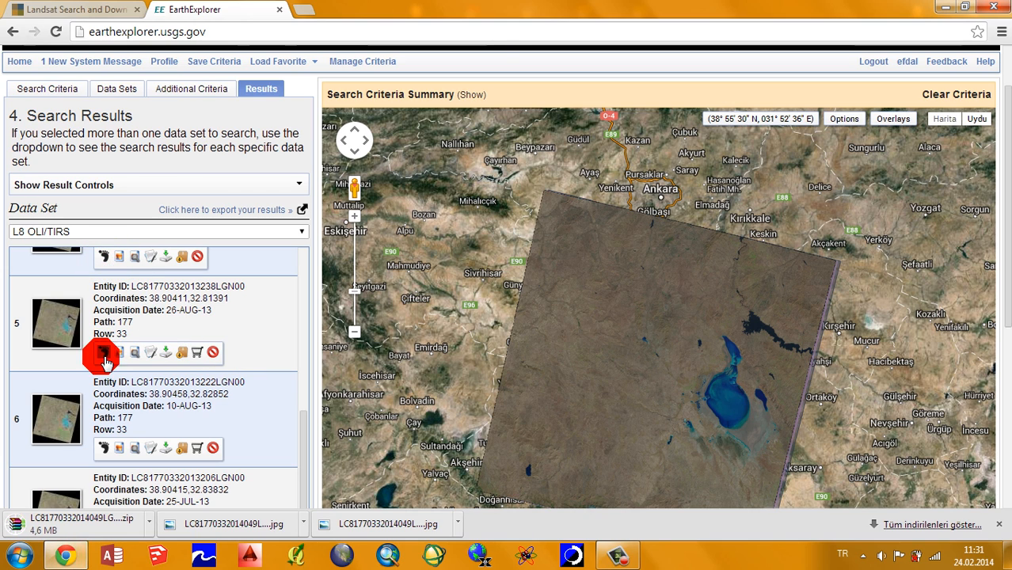
Step: Switch the results to the L7 ETM+ SLC-off (2003-present) data set and look through its first scenes
{"action": "left_click", "coordinate": [224, 231]}
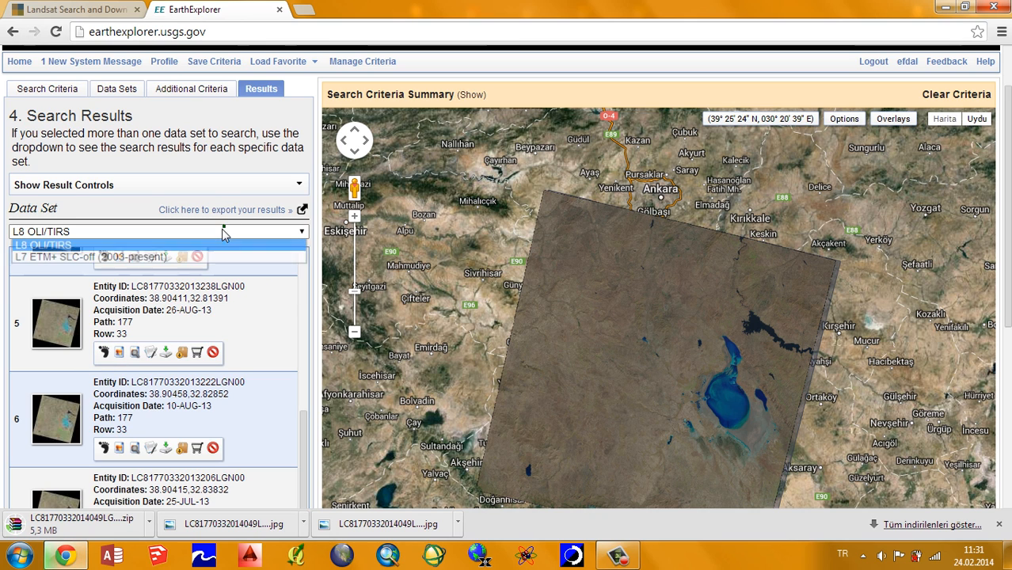
{"action": "left_click", "coordinate": [159, 256]}
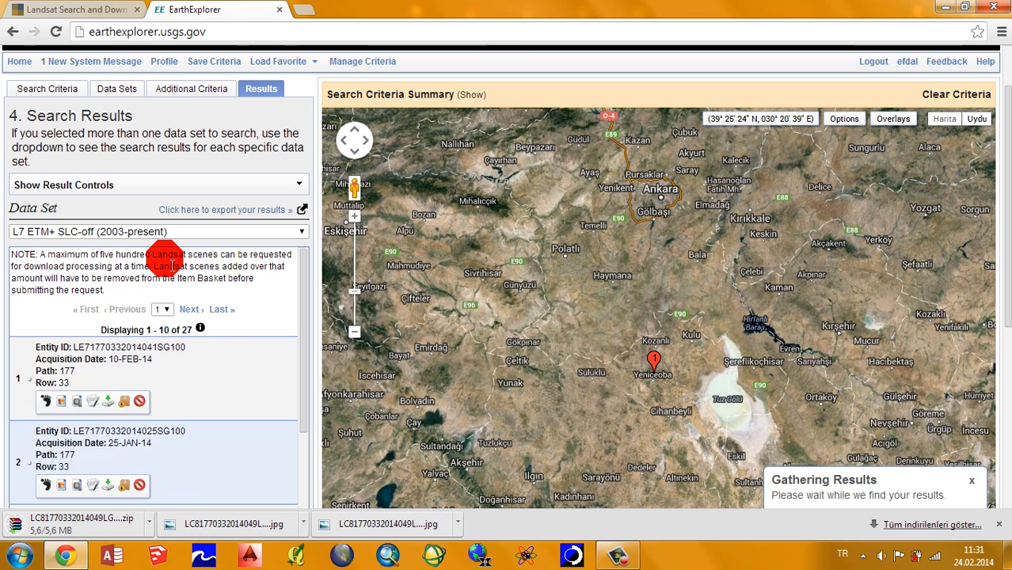
{"action": "scroll", "coordinate": [55, 295], "scroll_direction": "down", "scroll_amount": 1}
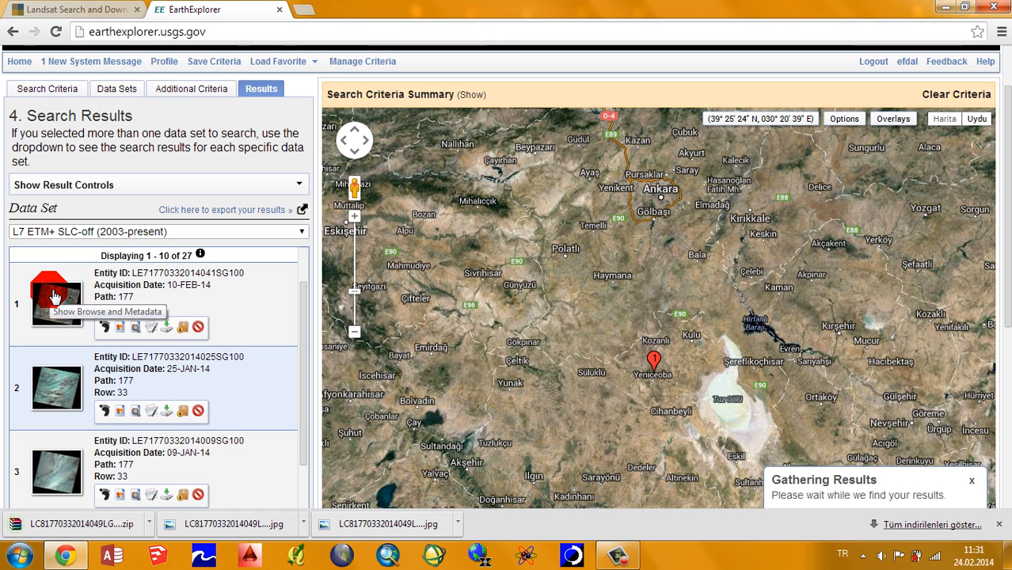
{"action": "scroll", "coordinate": [277, 295], "scroll_direction": "down", "scroll_amount": 1}
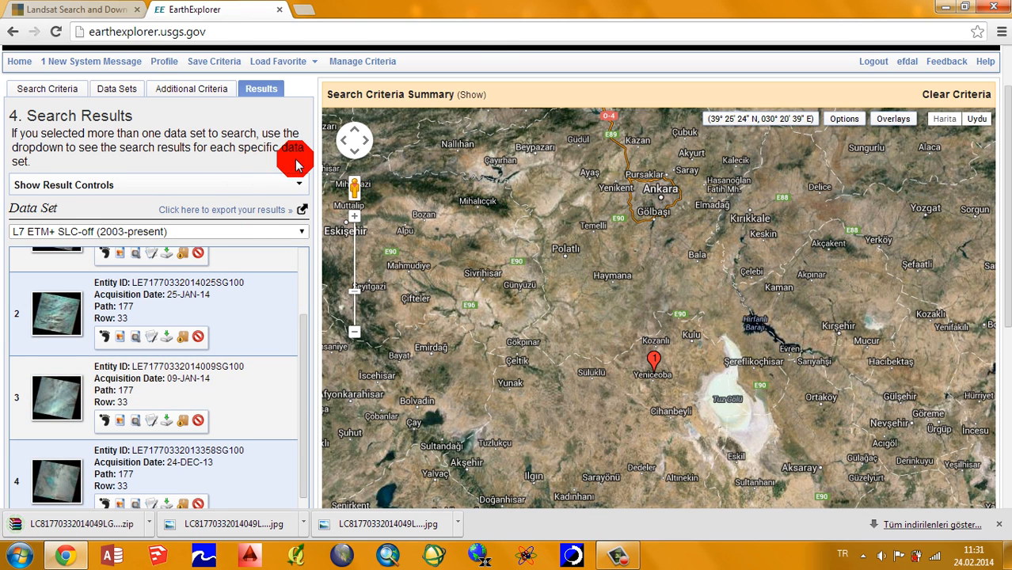
{"action": "scroll", "coordinate": [293, 161], "scroll_direction": "down", "scroll_amount": 1}
{"action": "left_click_drag", "start_coordinate": [304, 258], "coordinate": [305, 188]}
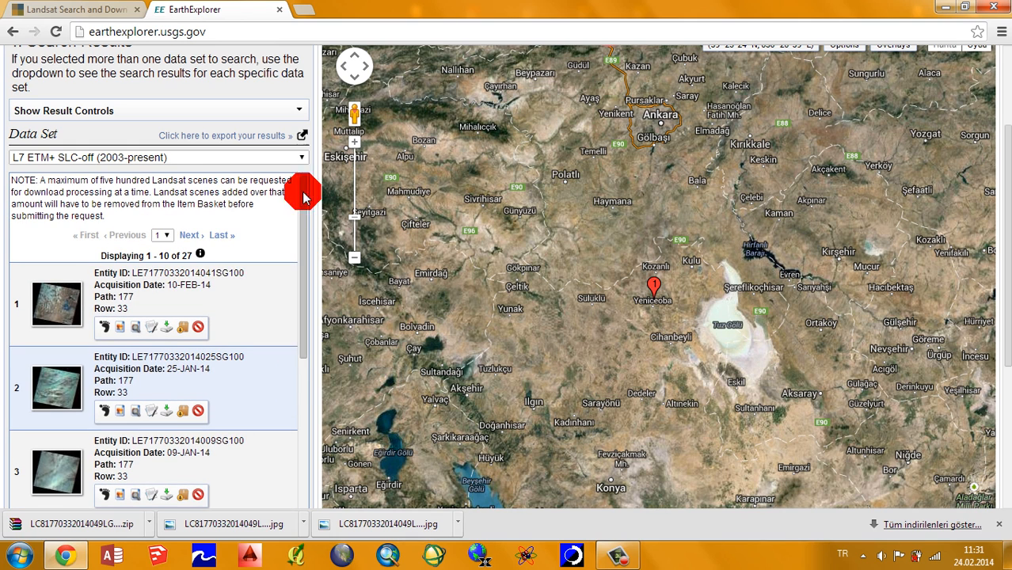
Step: Preview the footprint and browse overlay of the 10-FEB-14 scene on the map, and hide both again
{"action": "left_click", "coordinate": [103, 327]}
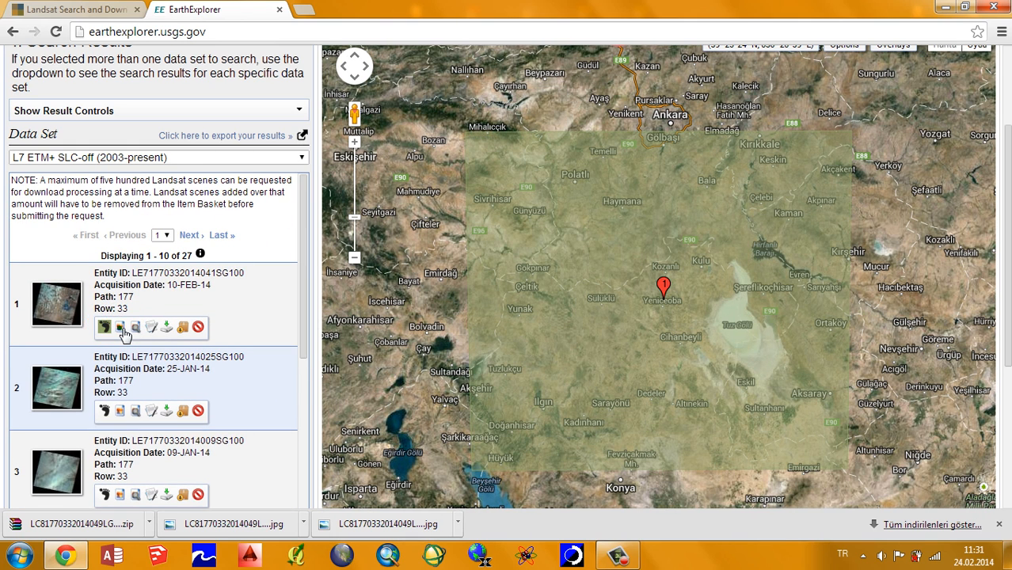
{"action": "left_click", "coordinate": [120, 327]}
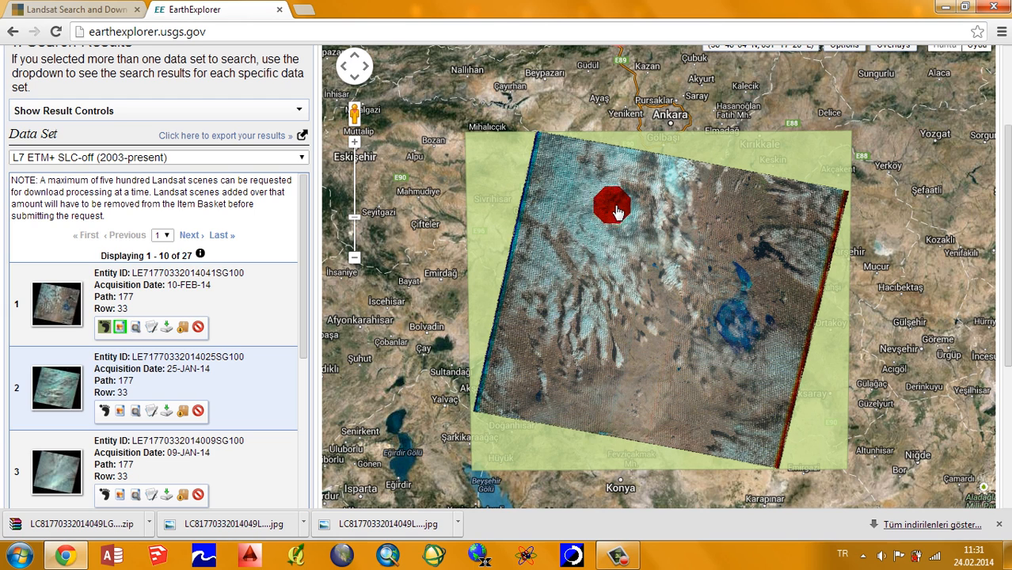
{"action": "left_click", "coordinate": [120, 327]}
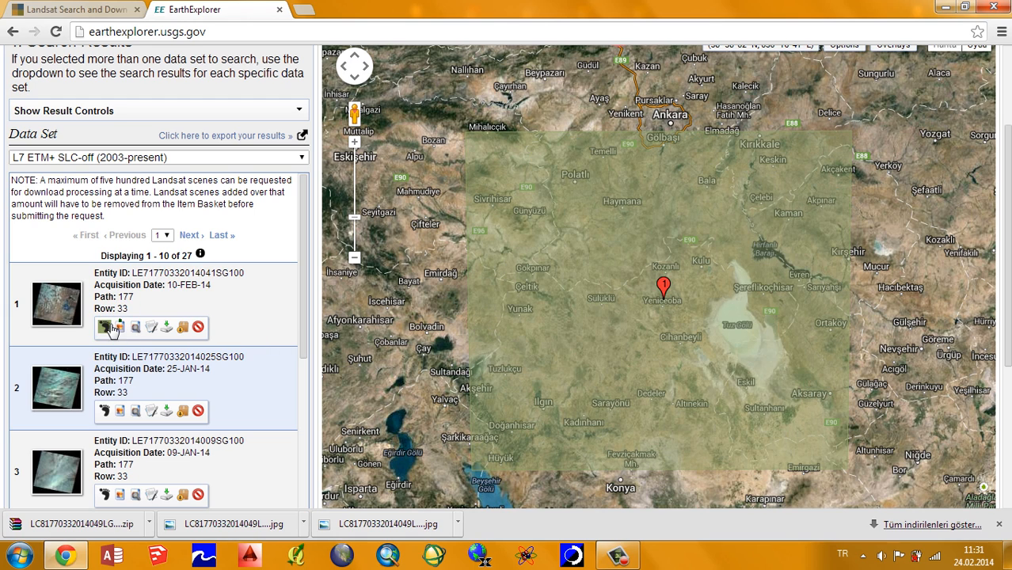
{"action": "left_click", "coordinate": [103, 327]}
Step: Toggle the footprint of the 09-JAN-14 scene, then preview its browse overlay on the map and hide it
{"action": "scroll", "coordinate": [79, 328], "scroll_direction": "down", "scroll_amount": 2}
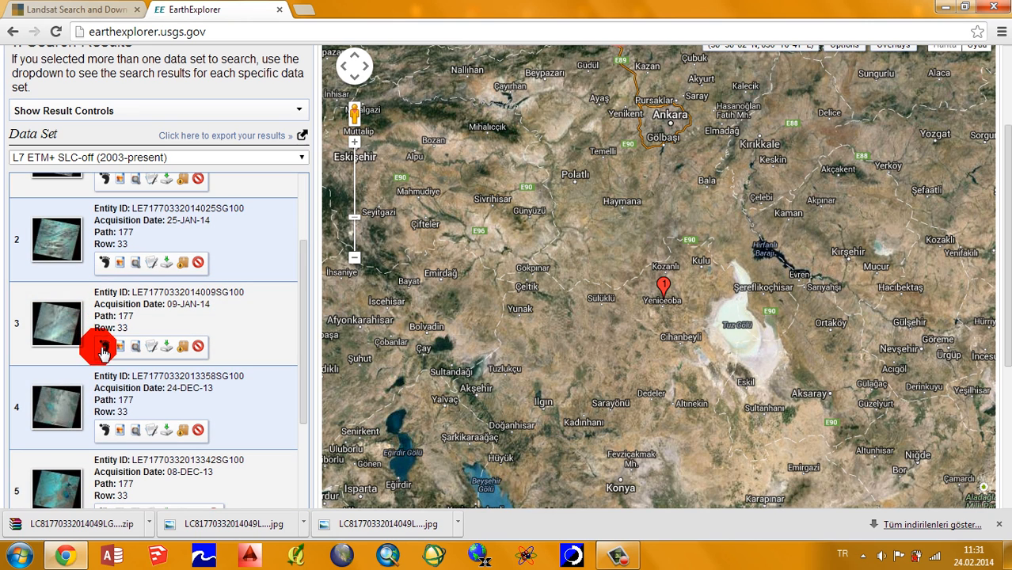
{"action": "left_click", "coordinate": [104, 347]}
{"action": "left_click", "coordinate": [104, 349]}
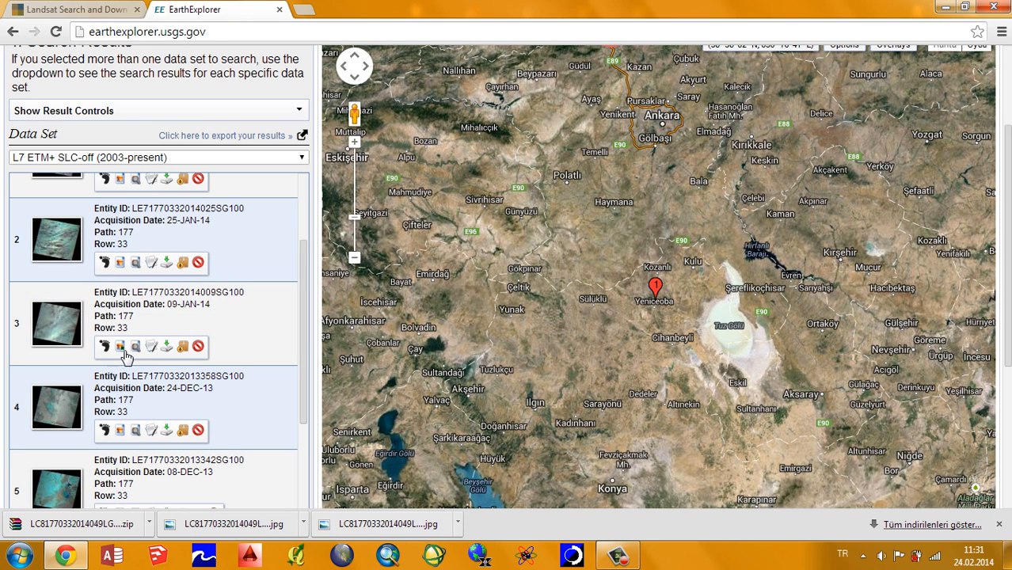
{"action": "left_click", "coordinate": [121, 349]}
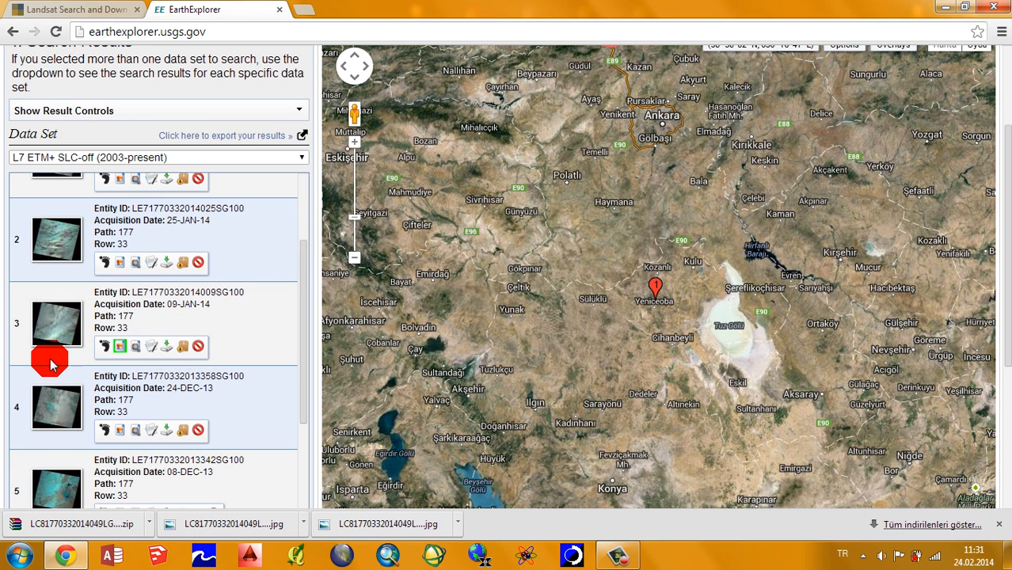
{"action": "scroll", "coordinate": [49, 353], "scroll_direction": "down", "scroll_amount": 2}
{"action": "scroll", "coordinate": [55, 361], "scroll_direction": "down", "scroll_amount": 4}
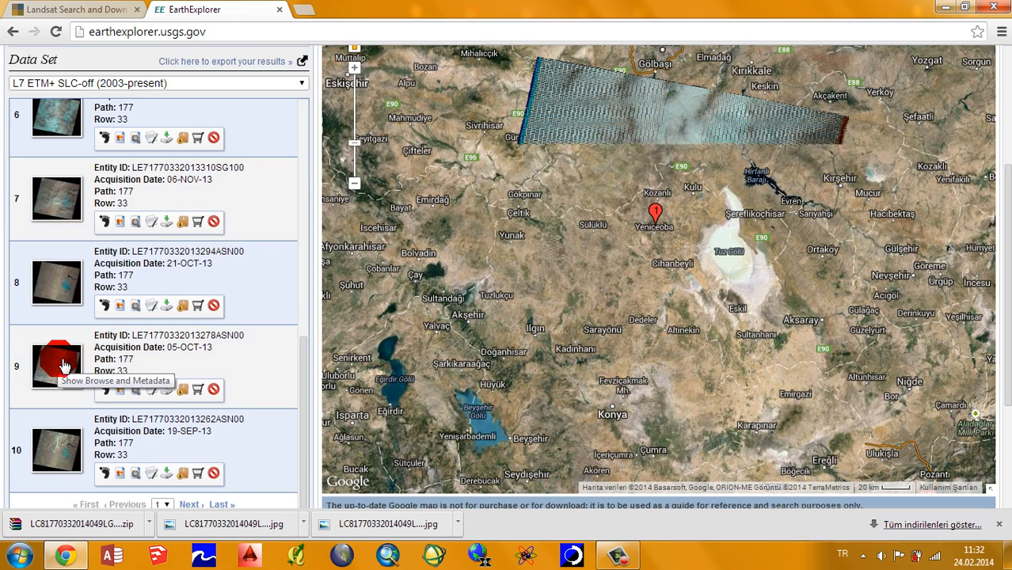
{"action": "scroll", "coordinate": [65, 365], "scroll_direction": "up", "scroll_amount": 2}
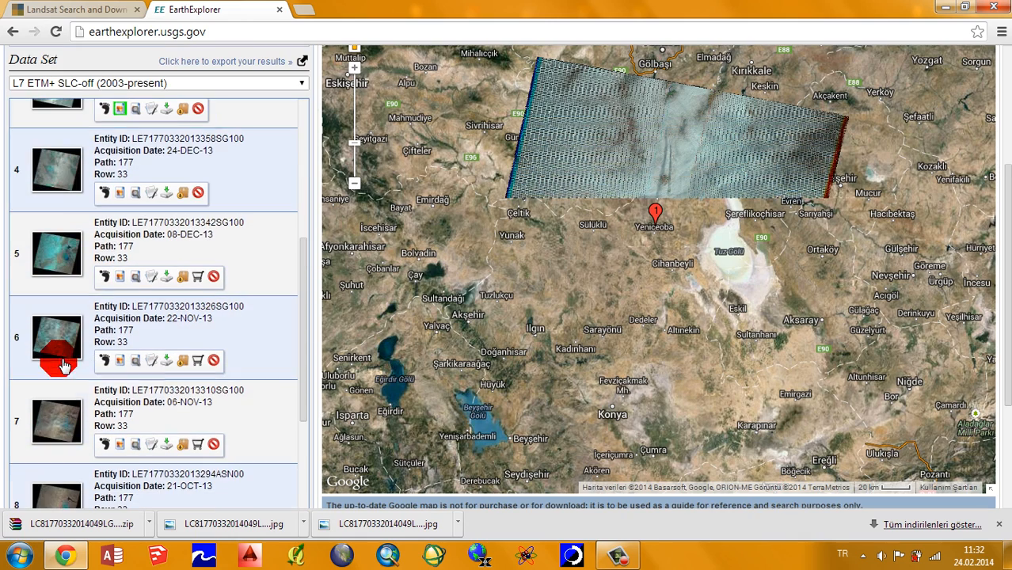
{"action": "left_click", "coordinate": [120, 109]}
Step: Preview the browse overlays of the 21-OCT-13, 05-OCT-13 and 19-SEP-13 scenes on the map, one at a time
{"action": "scroll", "coordinate": [83, 317], "scroll_direction": "down", "scroll_amount": 3}
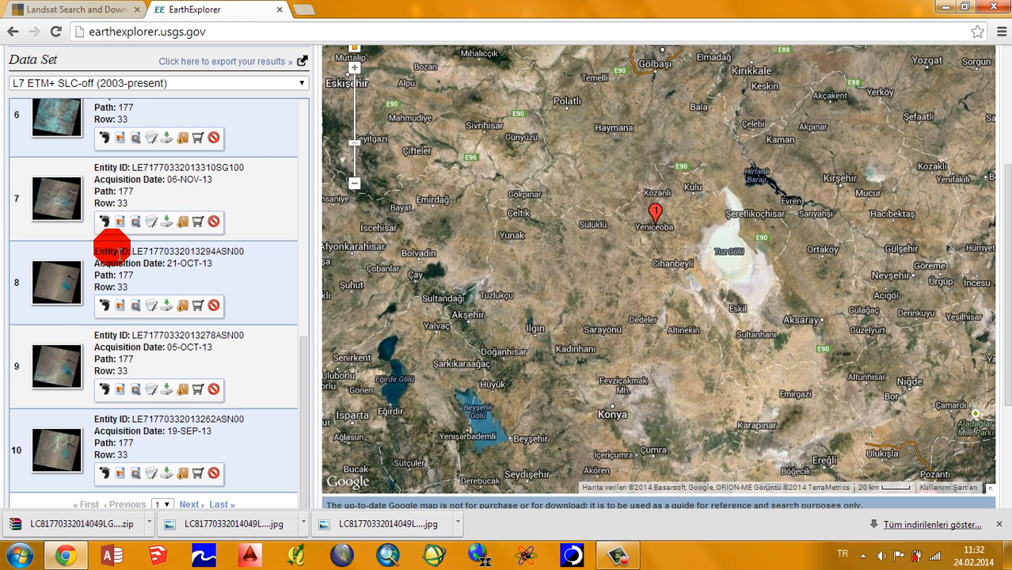
{"action": "left_click", "coordinate": [120, 309]}
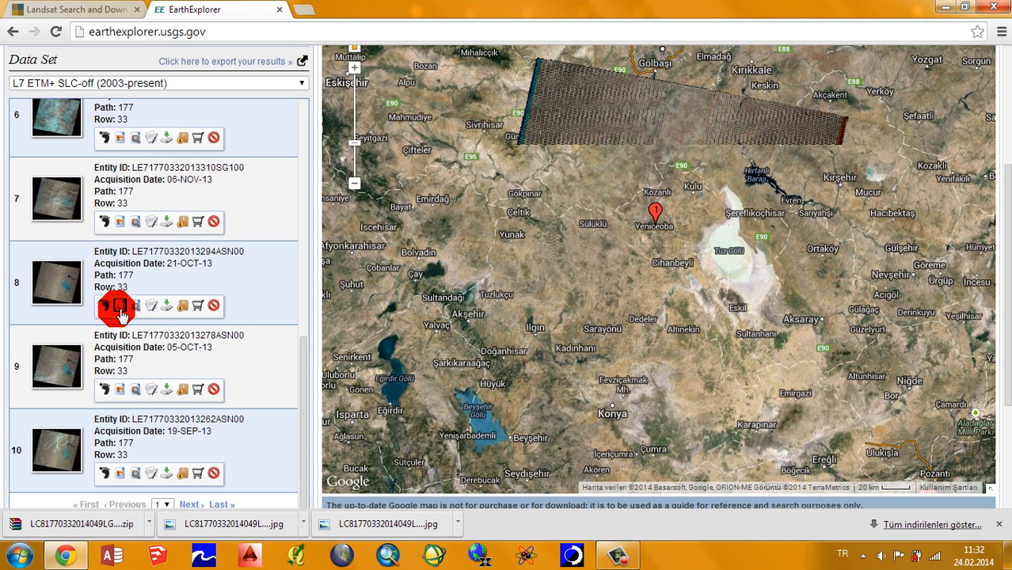
{"action": "left_click", "coordinate": [119, 308]}
{"action": "left_click", "coordinate": [119, 389]}
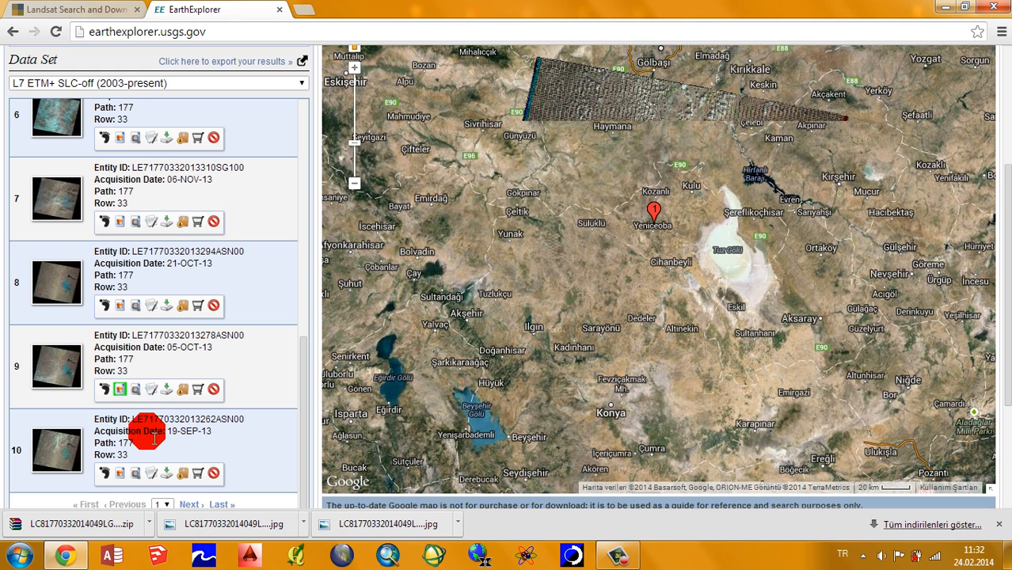
{"action": "left_click", "coordinate": [119, 390]}
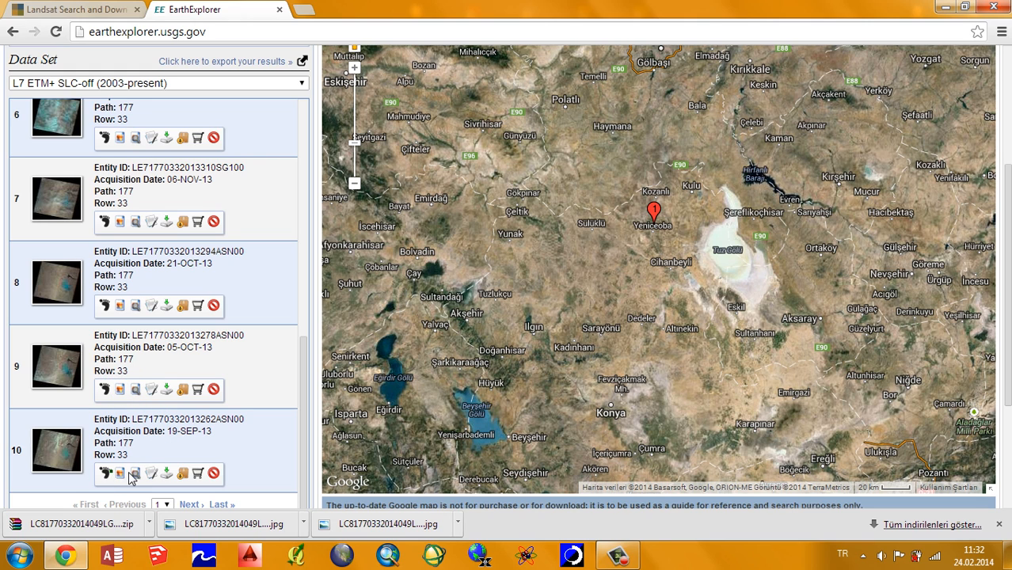
{"action": "left_click", "coordinate": [119, 472]}
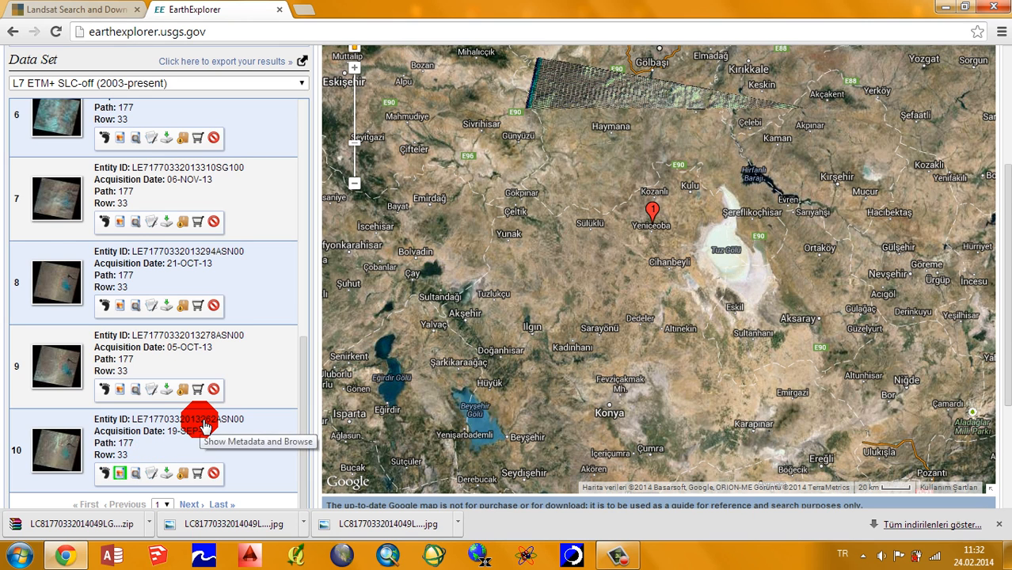
Step: Go to page 2 of the L7 ETM+ SLC-off search results
{"action": "scroll", "coordinate": [199, 416], "scroll_direction": "down", "scroll_amount": 3}
{"action": "left_click", "coordinate": [168, 314]}
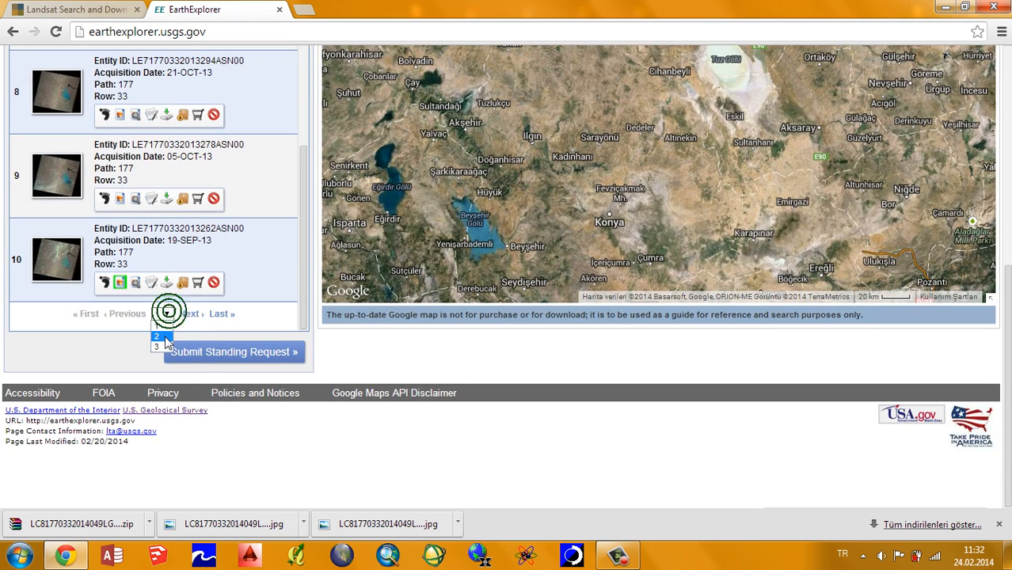
{"action": "left_click", "coordinate": [158, 336]}
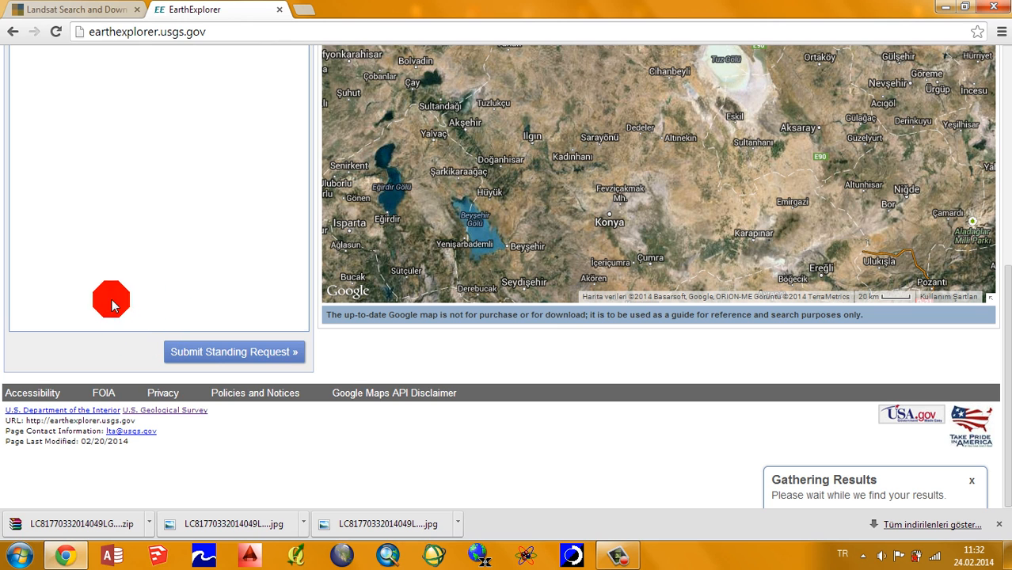
Step: Preview the browse overlays of the 03-SEP-13 and 02-AUG-13 scenes on the map, hiding each one again
{"action": "scroll", "coordinate": [103, 307], "scroll_direction": "up", "scroll_amount": 4}
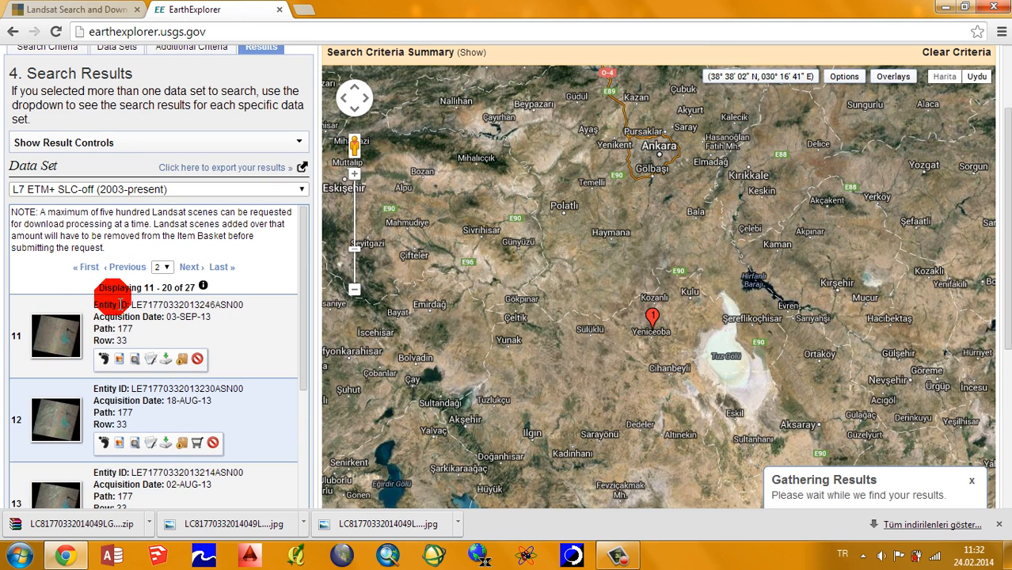
{"action": "left_click", "coordinate": [127, 358]}
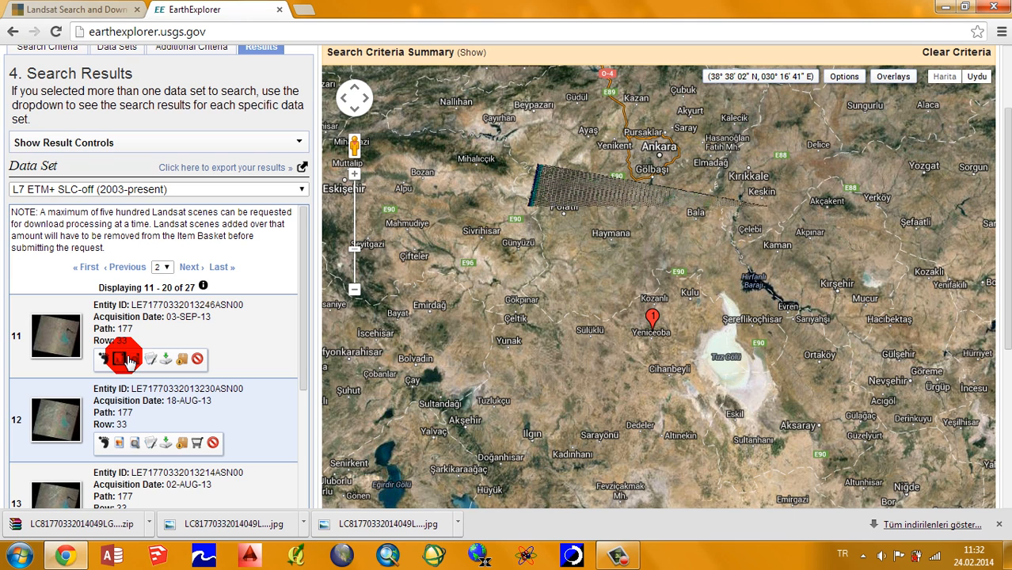
{"action": "scroll", "coordinate": [131, 361], "scroll_direction": "down", "scroll_amount": 2}
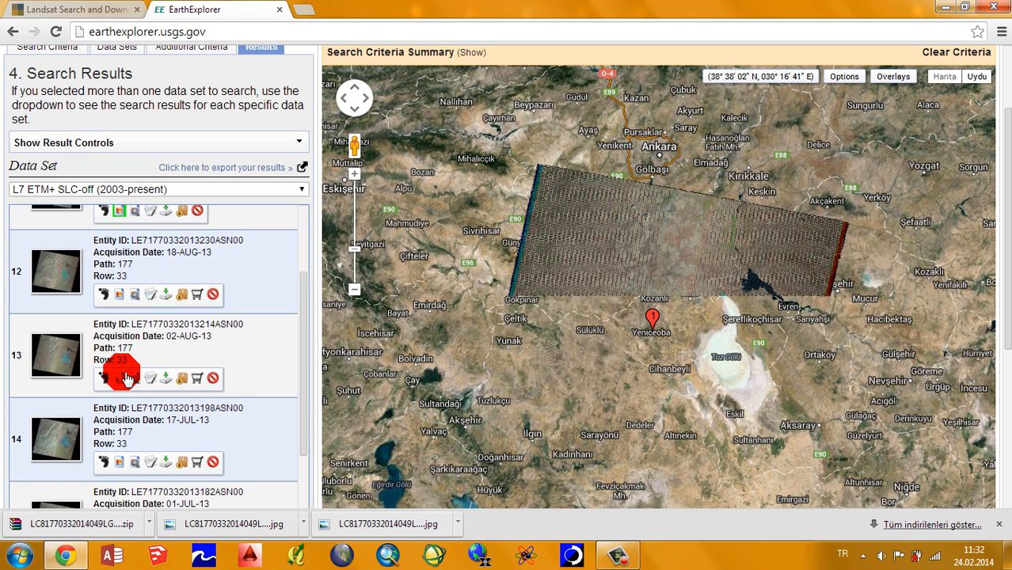
{"action": "left_click", "coordinate": [120, 213]}
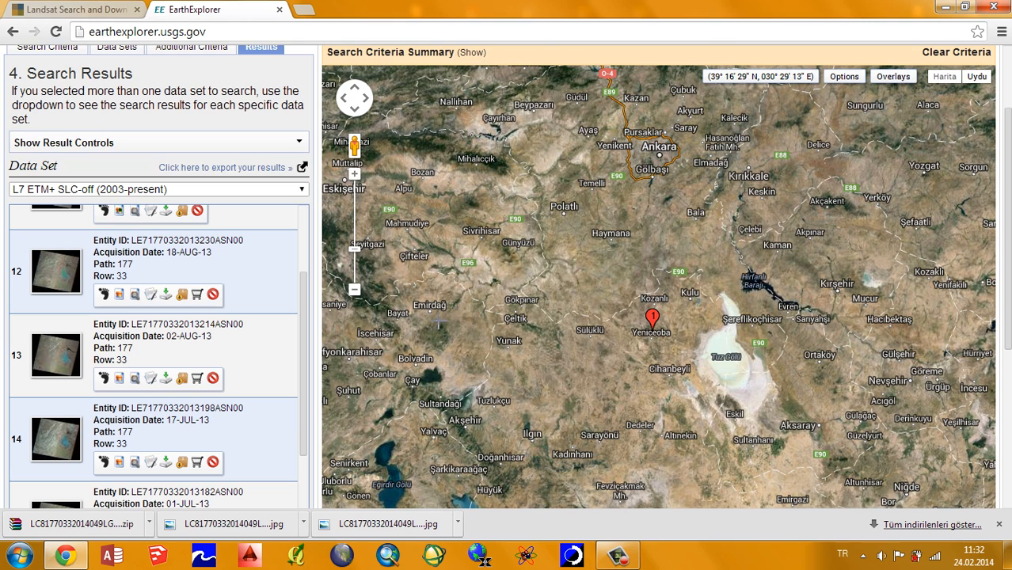
{"action": "left_click", "coordinate": [118, 379]}
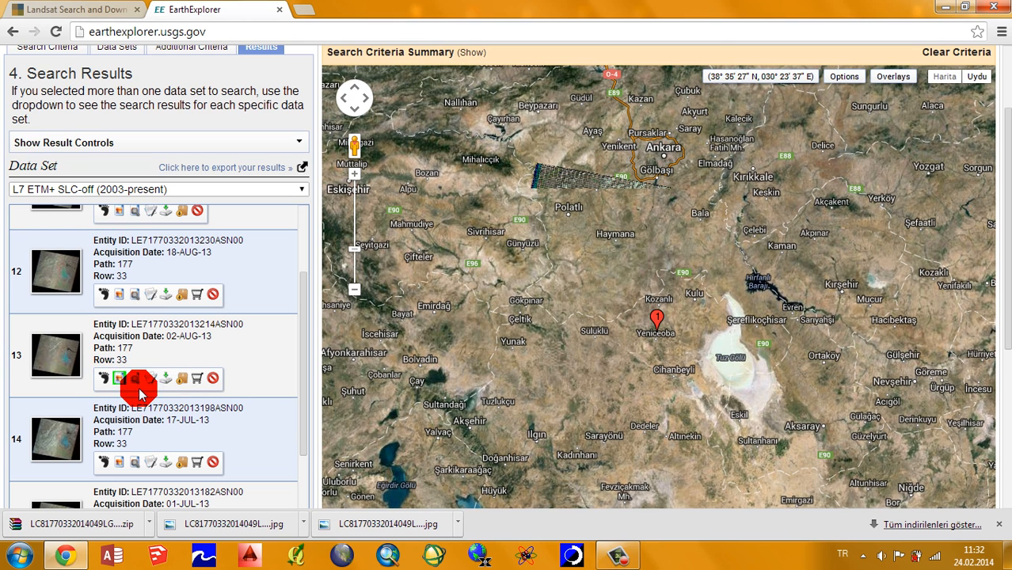
{"action": "left_click", "coordinate": [120, 377]}
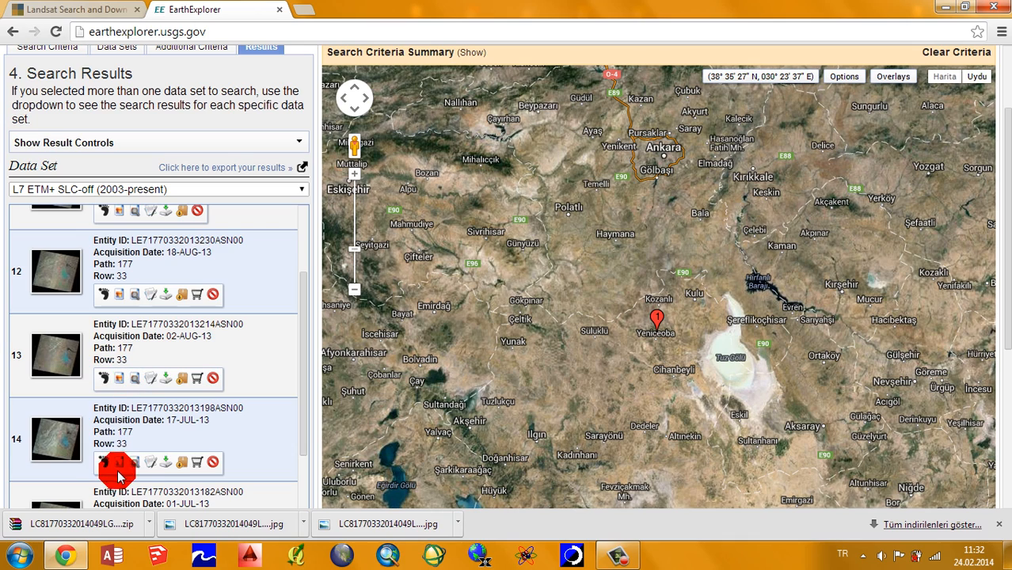
Step: Check the download options of the 17-JUL-13 scene and close them without choosing a product
{"action": "left_click", "coordinate": [166, 464]}
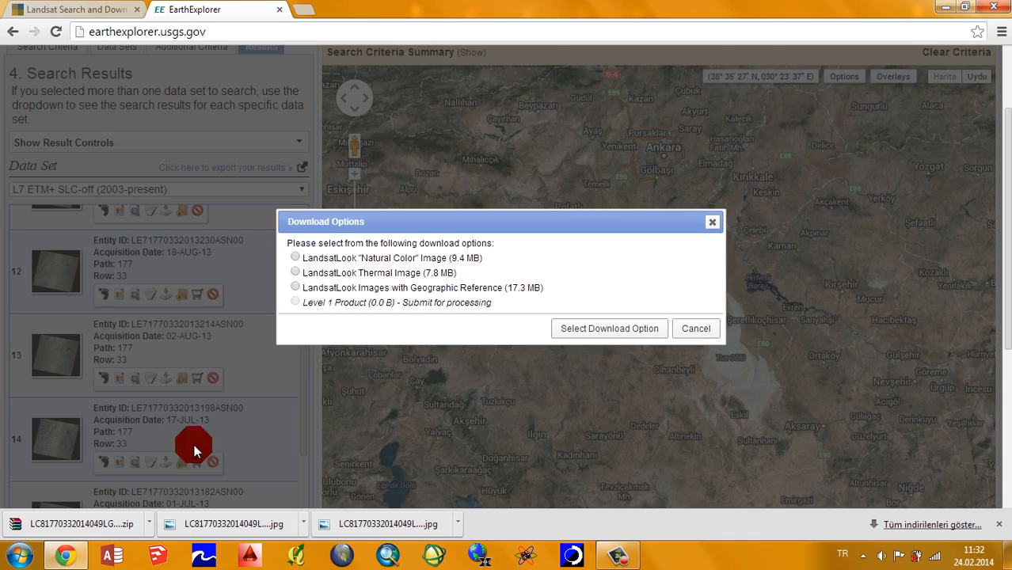
{"action": "left_click", "coordinate": [714, 222]}
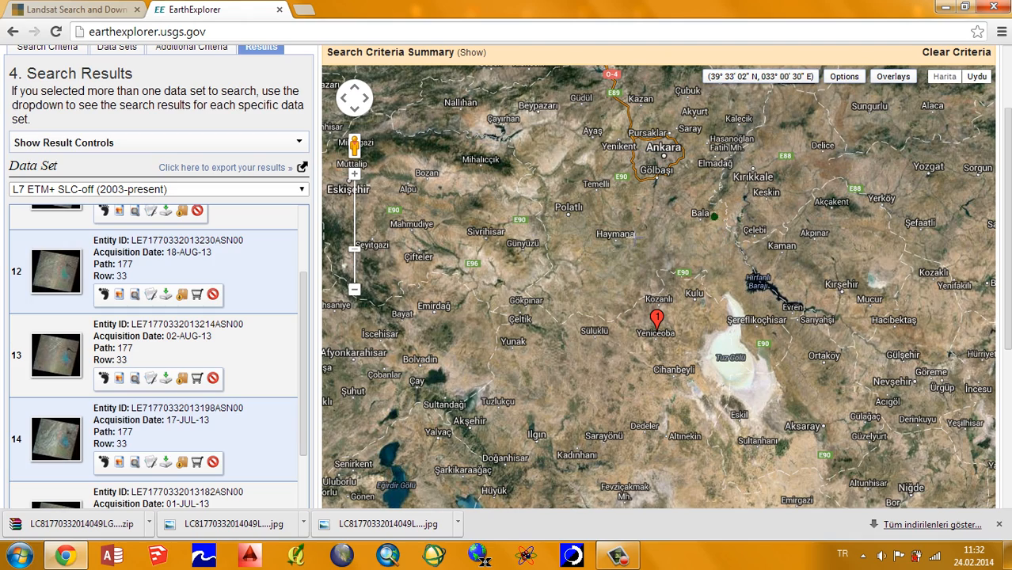